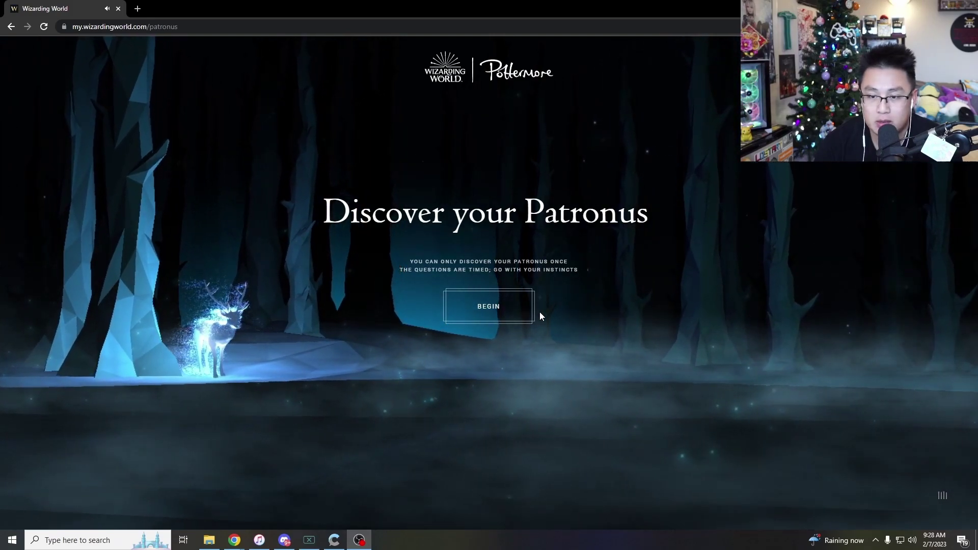
Start the Patronus quiz with Begin on the Discover your Patronus page
{"action": "left_click", "coordinate": [520, 306]}
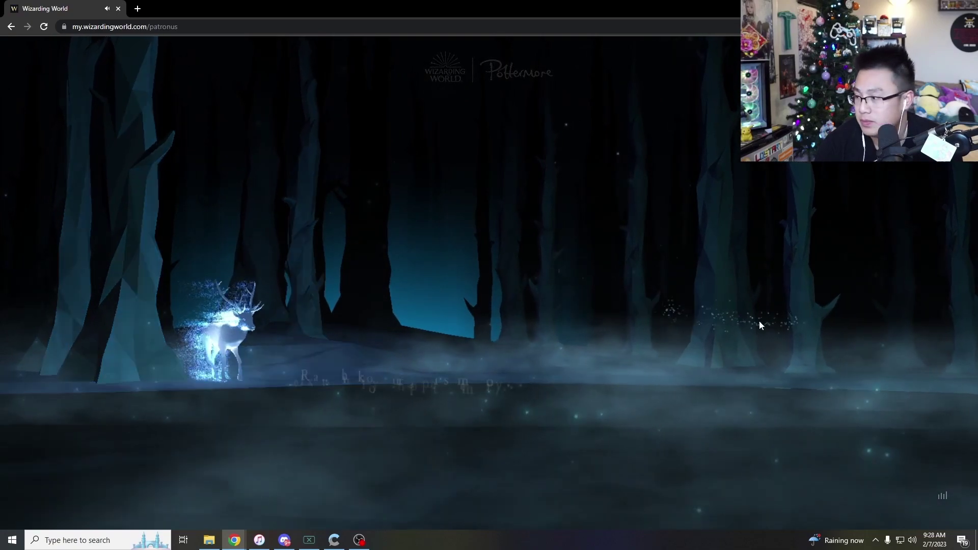
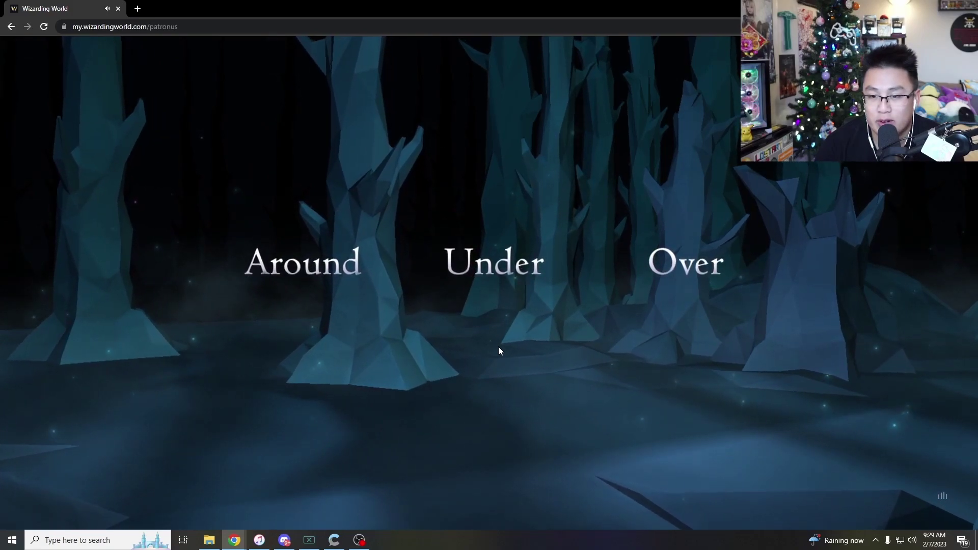
Answer Over, Forever and Touch to reveal the Borzoi Patronus, then bring borzoi search results alongside
{"action": "left_click", "coordinate": [500, 350]}
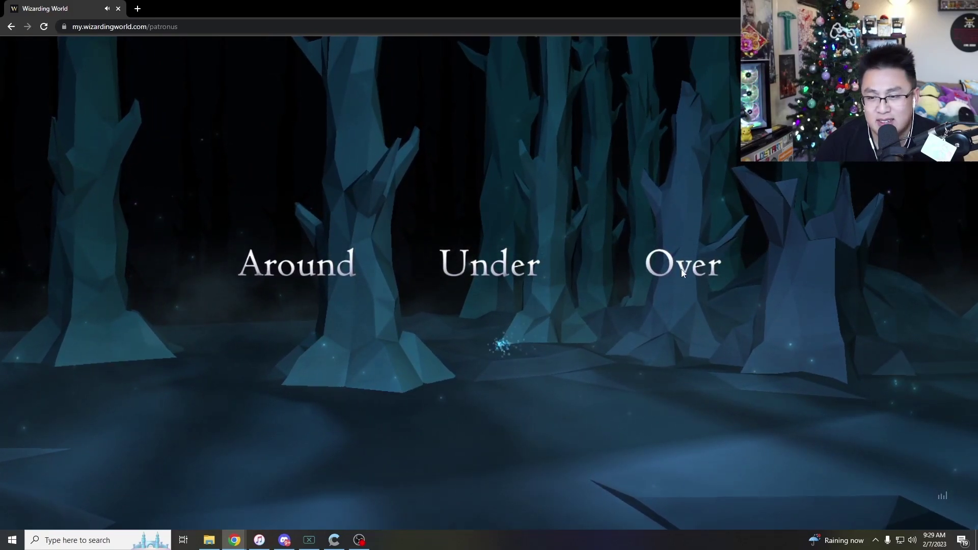
{"action": "left_click", "coordinate": [655, 284]}
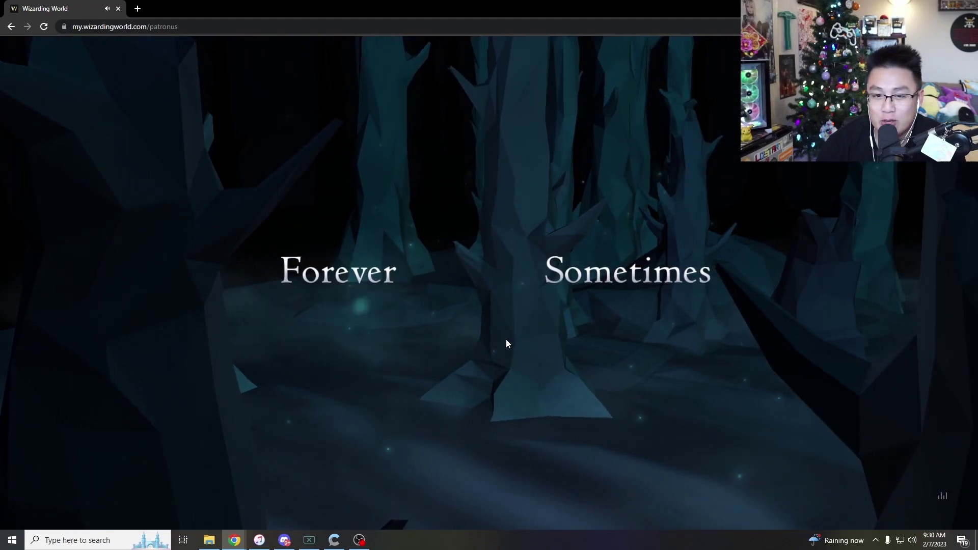
{"action": "left_click", "coordinate": [527, 368]}
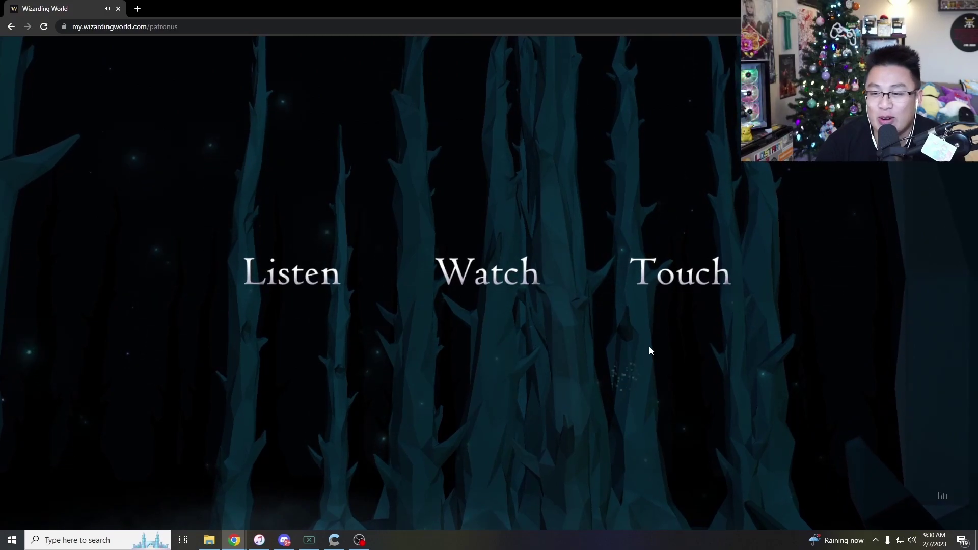
{"action": "left_click", "coordinate": [645, 278]}
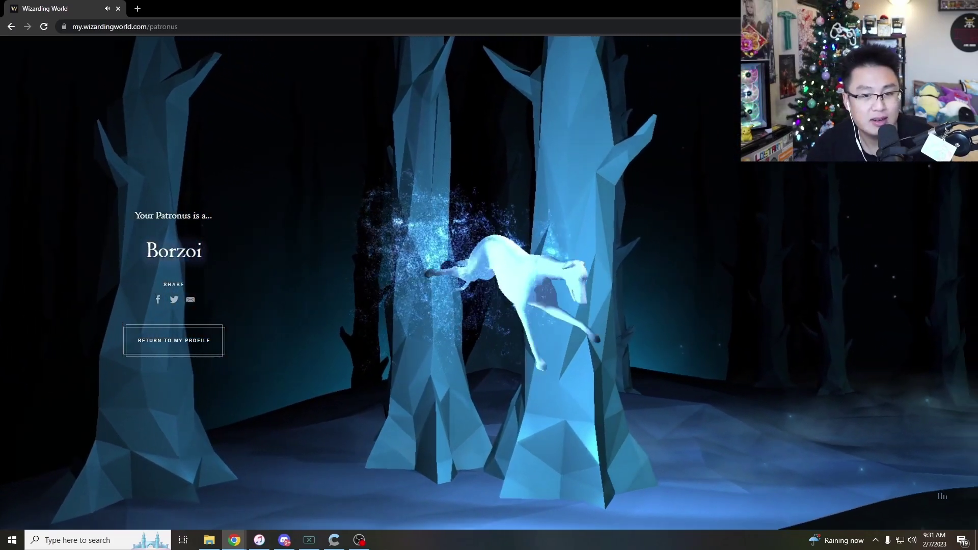
{"action": "mouse_move", "coordinate": [535, 251]}
{"action": "left_mouse_down"}
{"action": "mouse_move", "coordinate": [692, 46]}
{"action": "mouse_move", "coordinate": [686, 52]}
{"action": "left_mouse_up"}
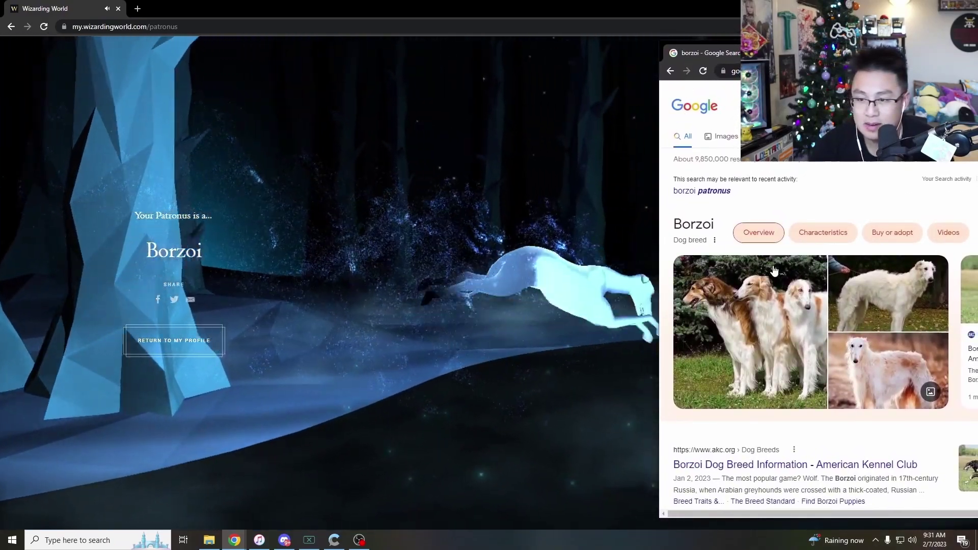
{"action": "scroll", "coordinate": [775, 270], "scroll_direction": "down", "scroll_amount": 1}
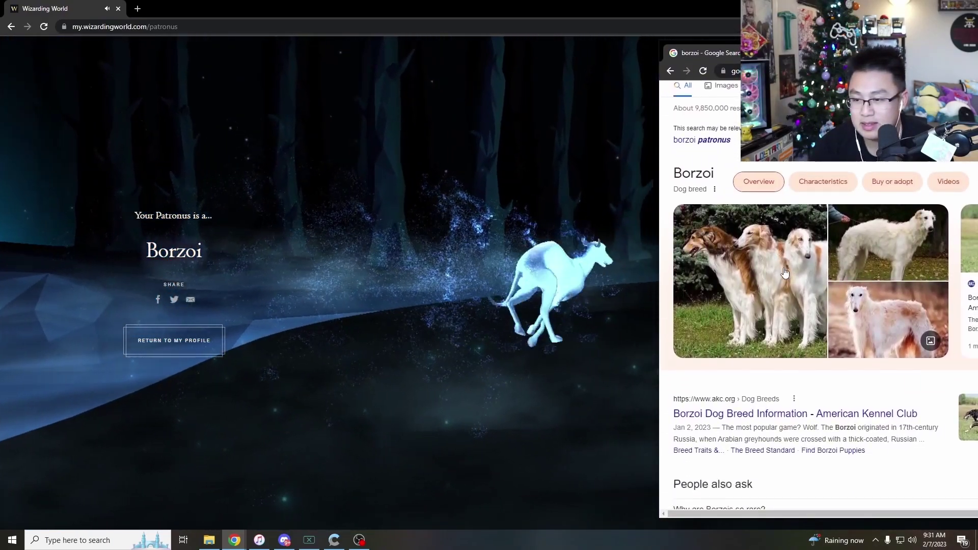
{"action": "scroll", "coordinate": [785, 273], "scroll_direction": "up", "scroll_amount": 3}
Open the 'borzoi patronus' results, reposition them and read the snippet, then close the Google window
{"action": "left_click", "coordinate": [715, 191]}
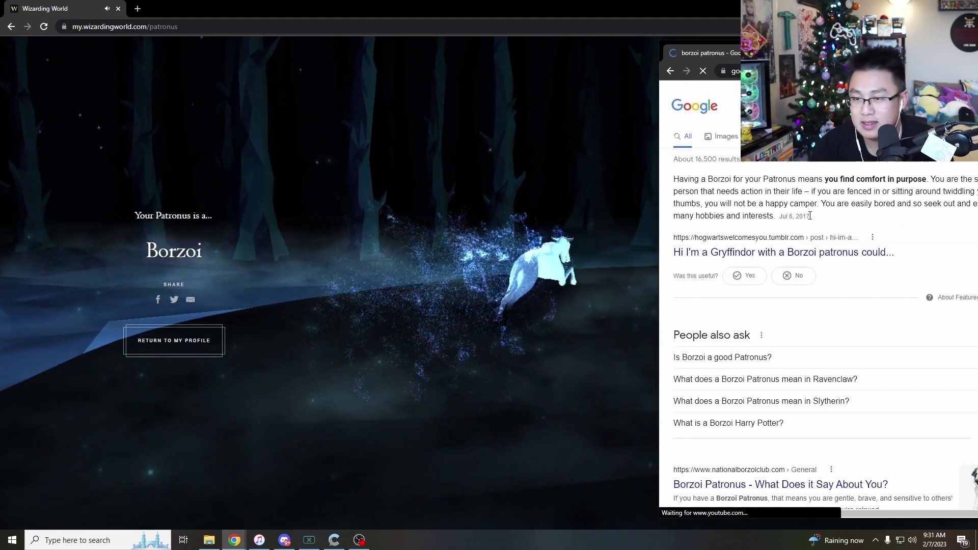
{"action": "left_click_drag", "start_coordinate": [703, 52], "coordinate": [590, 57]}
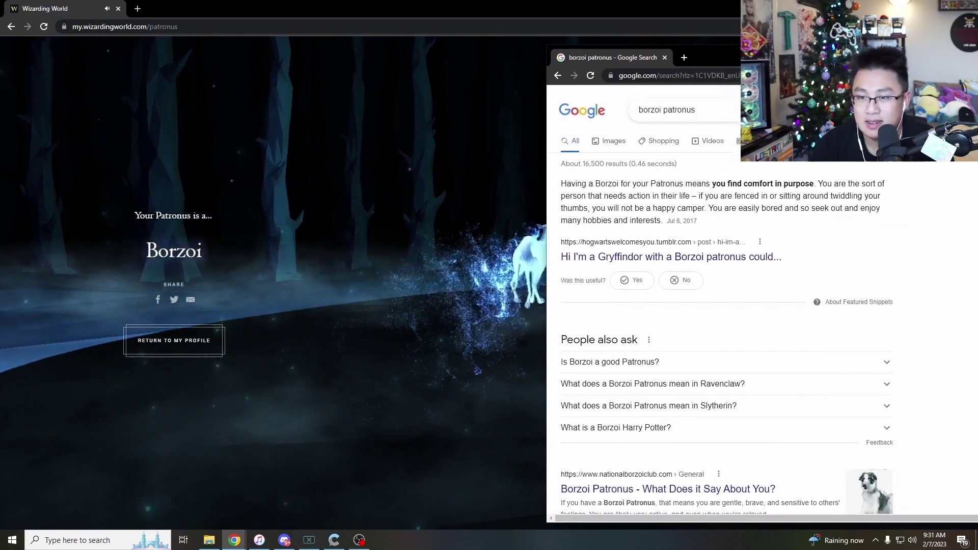
{"action": "left_click_drag", "start_coordinate": [687, 57], "coordinate": [636, 48]}
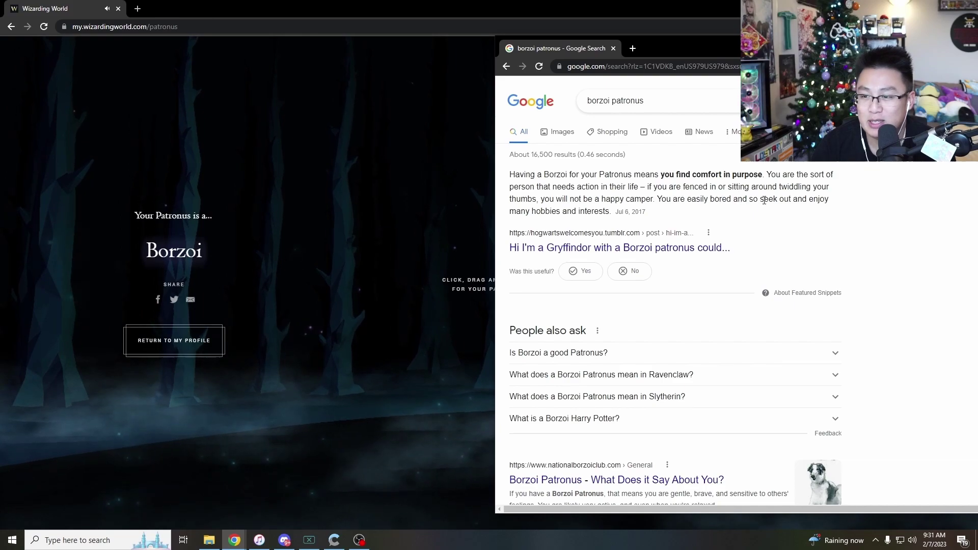
{"action": "left_click_drag", "start_coordinate": [660, 200], "coordinate": [616, 212]}
{"action": "left_click", "coordinate": [704, 213]}
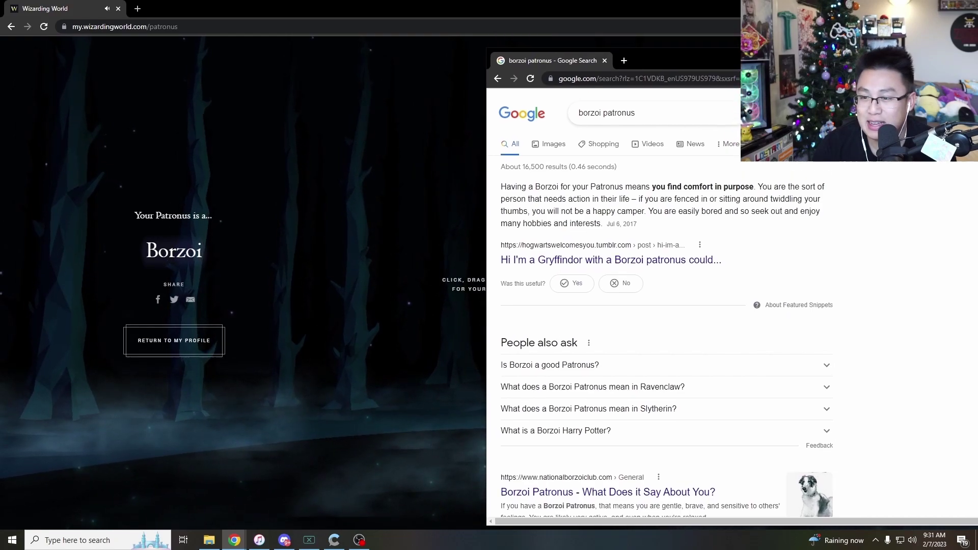
{"action": "mouse_move", "coordinate": [687, 48]}
{"action": "left_mouse_down"}
{"action": "mouse_move", "coordinate": [812, 90]}
{"action": "mouse_move", "coordinate": [737, 35]}
{"action": "mouse_move", "coordinate": [722, 45]}
{"action": "left_mouse_up"}
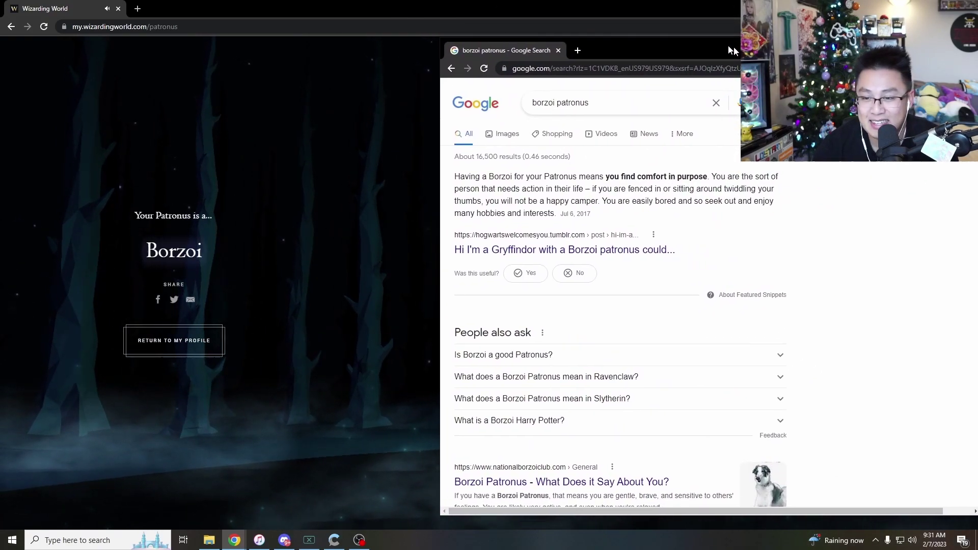
{"action": "key", "text": "ctrl+w"}
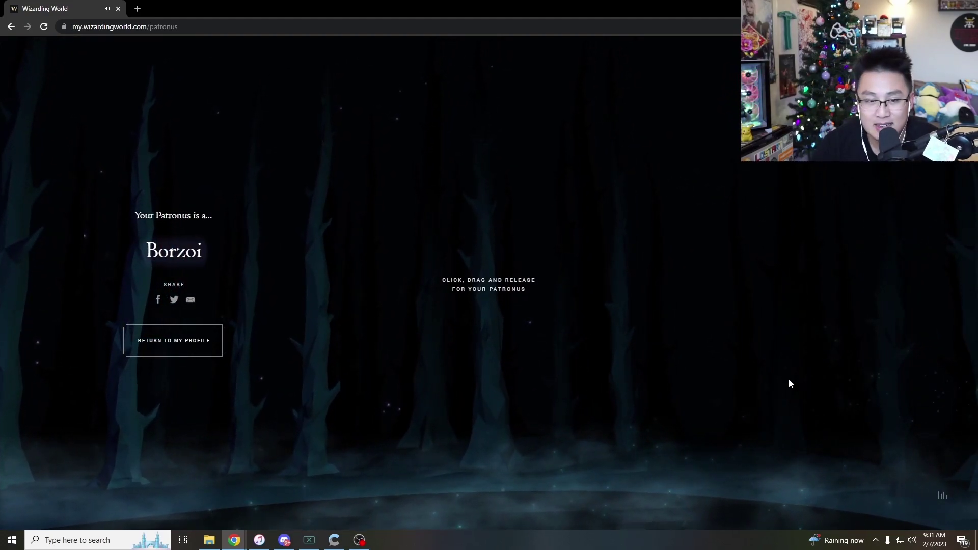
Leave the Borzoi Patronus page via Return to My Profile and go back to the profile home
{"action": "left_click", "coordinate": [170, 340]}
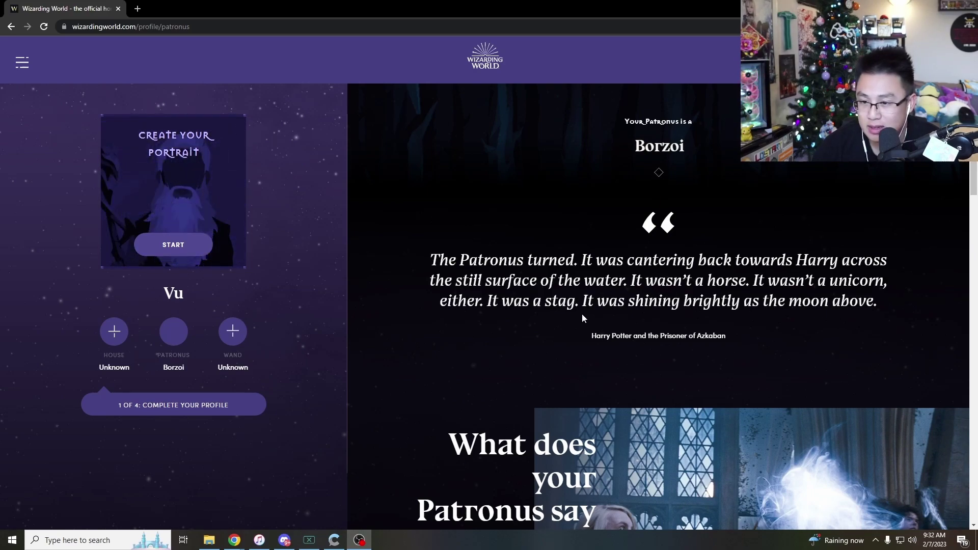
{"action": "scroll", "coordinate": [723, 364], "scroll_direction": "down", "scroll_amount": 3}
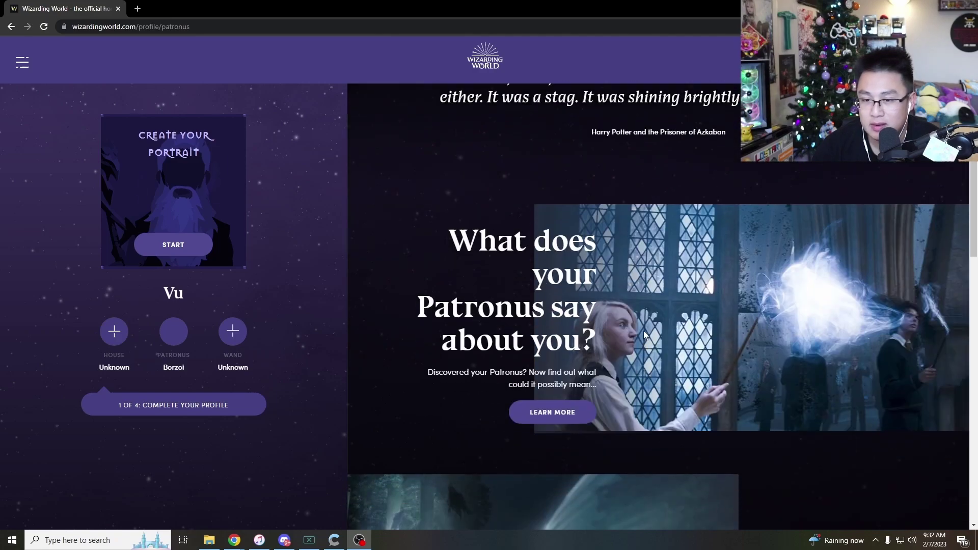
{"action": "scroll", "coordinate": [646, 332], "scroll_direction": "down", "scroll_amount": 4}
{"action": "scroll", "coordinate": [911, 218], "scroll_direction": "up", "scroll_amount": 6}
{"action": "scroll", "coordinate": [860, 232], "scroll_direction": "up", "scroll_amount": 3}
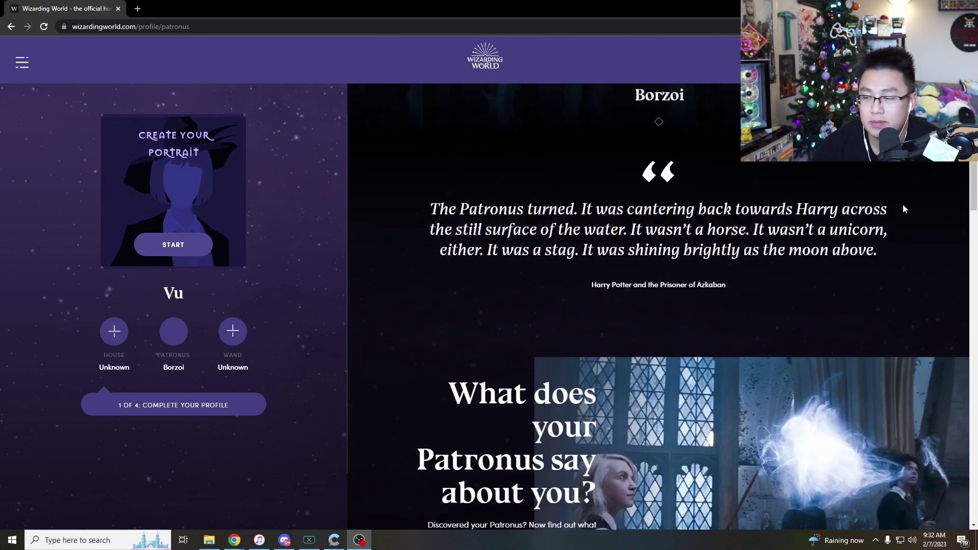
{"action": "scroll", "coordinate": [903, 204], "scroll_direction": "up", "scroll_amount": 1}
{"action": "scroll", "coordinate": [844, 280], "scroll_direction": "down", "scroll_amount": 5}
{"action": "scroll", "coordinate": [844, 279], "scroll_direction": "down", "scroll_amount": 4}
{"action": "scroll", "coordinate": [843, 281], "scroll_direction": "down", "scroll_amount": 3}
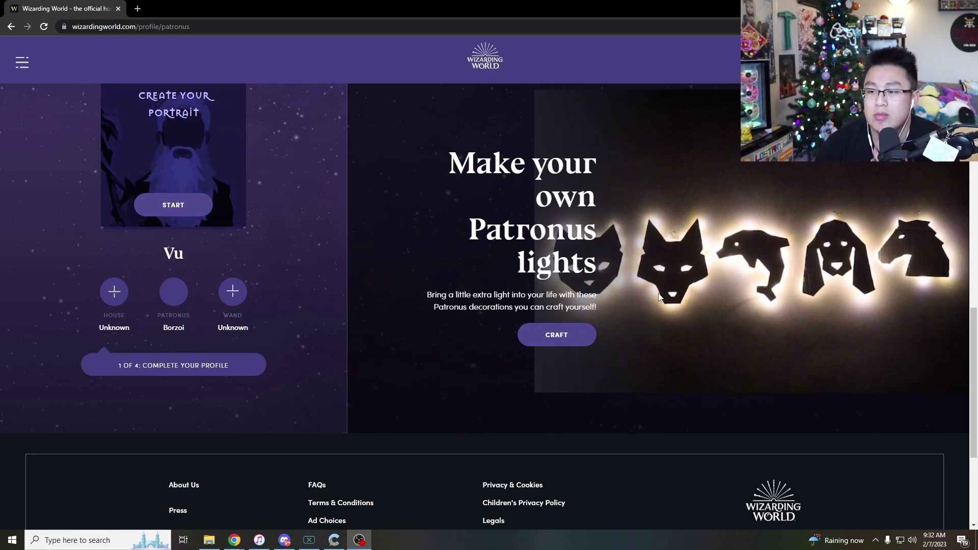
{"action": "scroll", "coordinate": [650, 285], "scroll_direction": "up", "scroll_amount": 3}
{"action": "scroll", "coordinate": [646, 292], "scroll_direction": "up", "scroll_amount": 3}
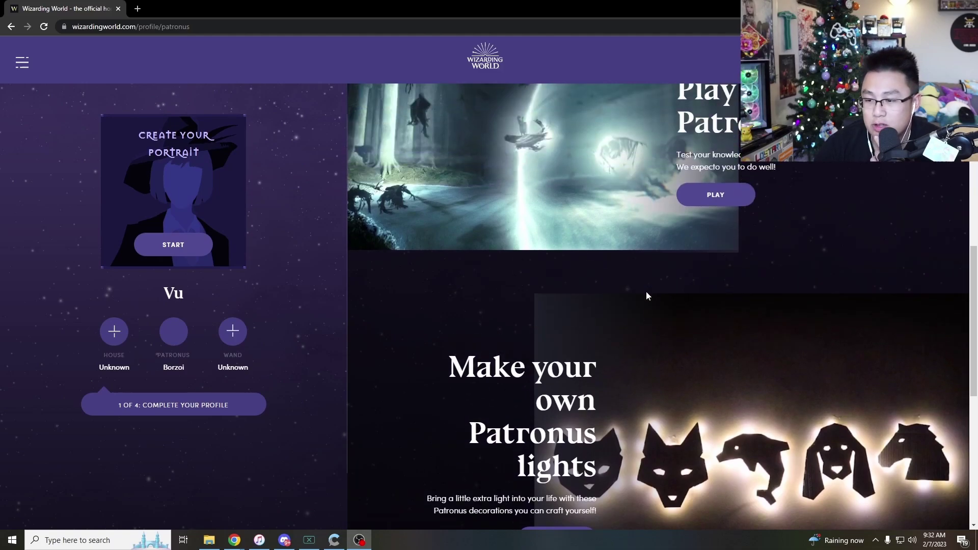
{"action": "scroll", "coordinate": [842, 431], "scroll_direction": "up", "scroll_amount": 8}
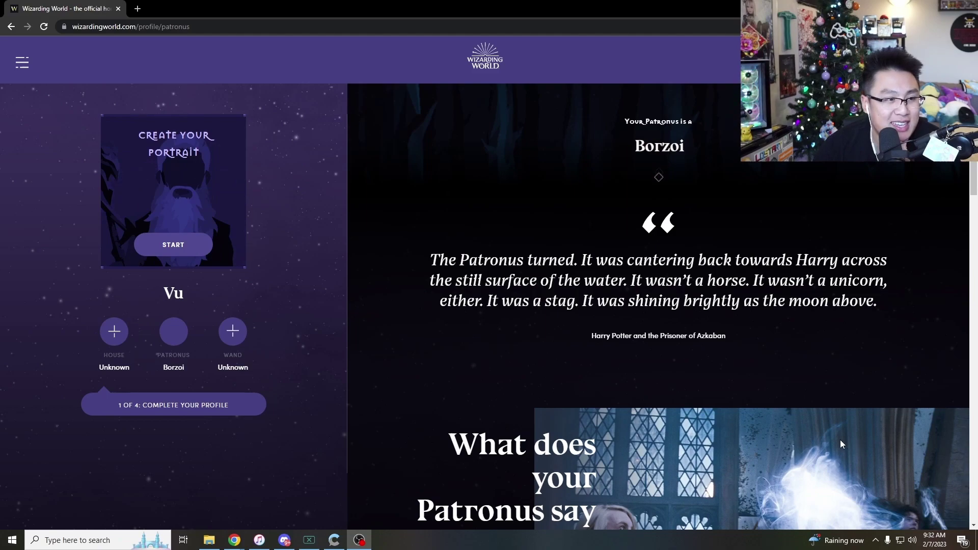
{"action": "key", "text": "alt+Left"}
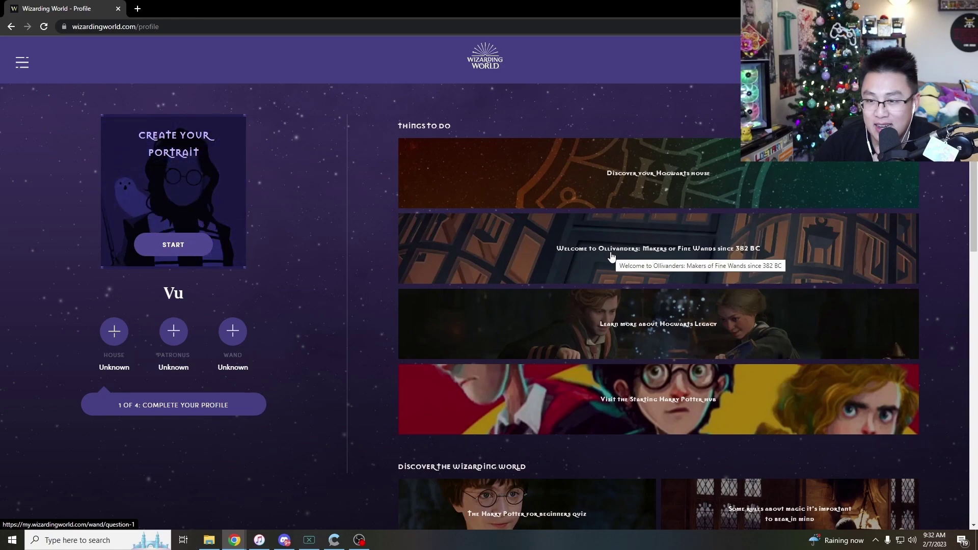
Start the Sorting Hat quiz, pick River, and browse Muggle answers to the walk-away card
{"action": "left_click", "coordinate": [634, 183]}
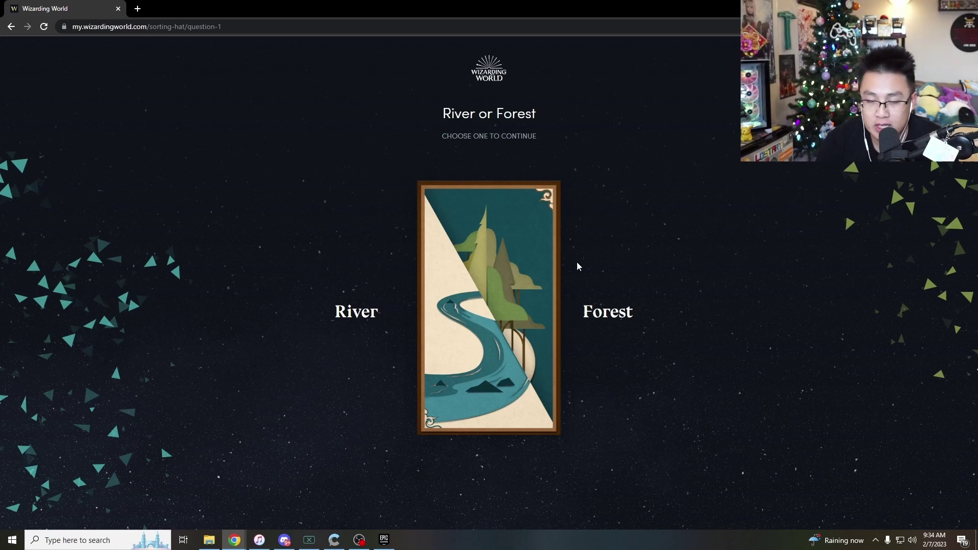
{"action": "left_click", "coordinate": [356, 313]}
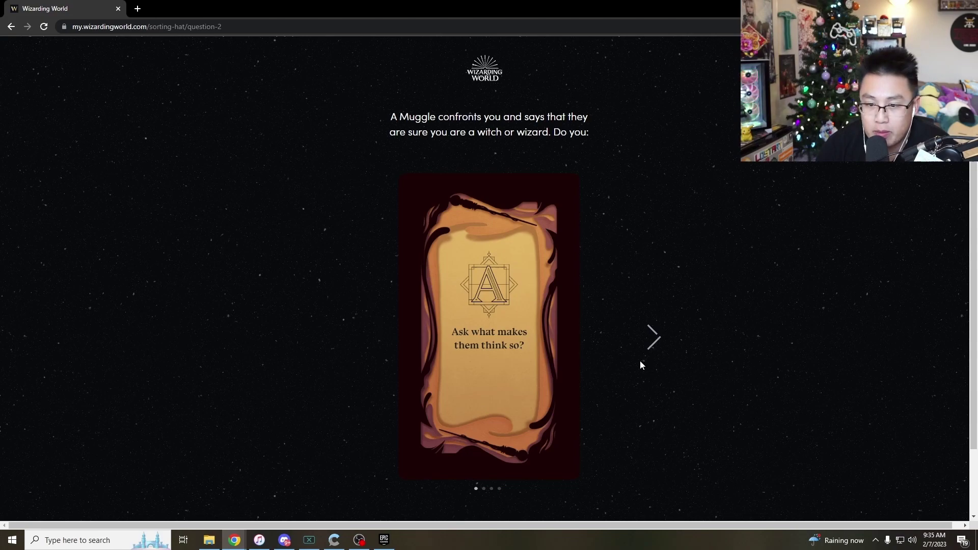
{"action": "left_click", "coordinate": [653, 341]}
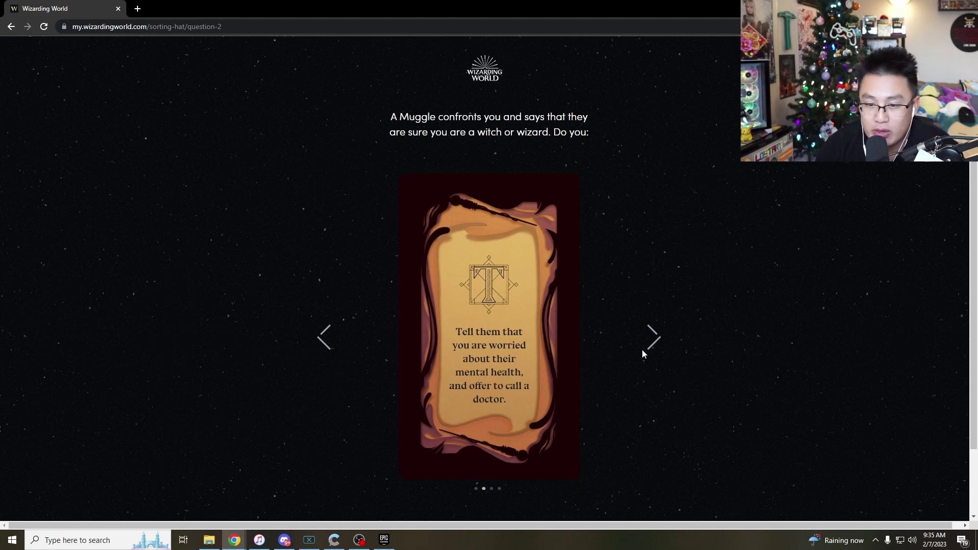
{"action": "left_click", "coordinate": [654, 340]}
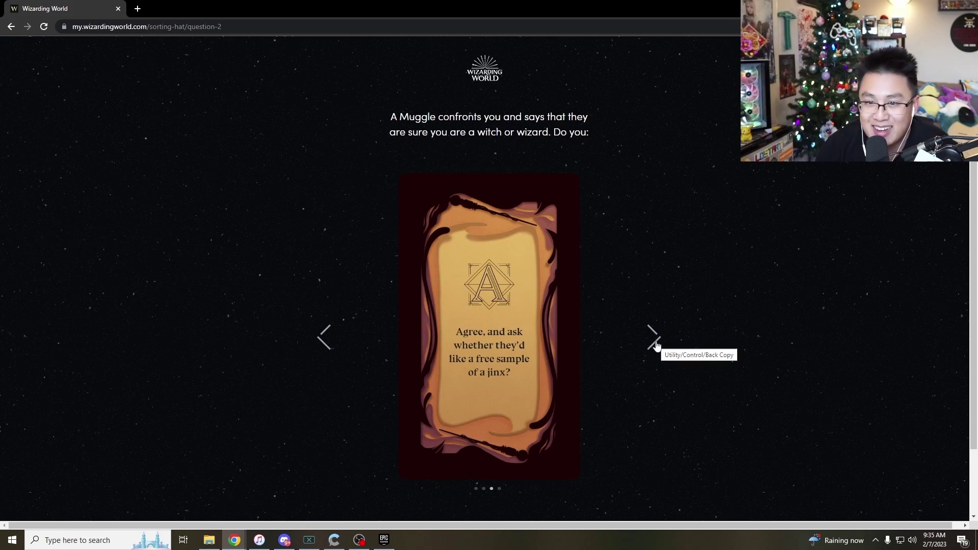
{"action": "left_click", "coordinate": [655, 346]}
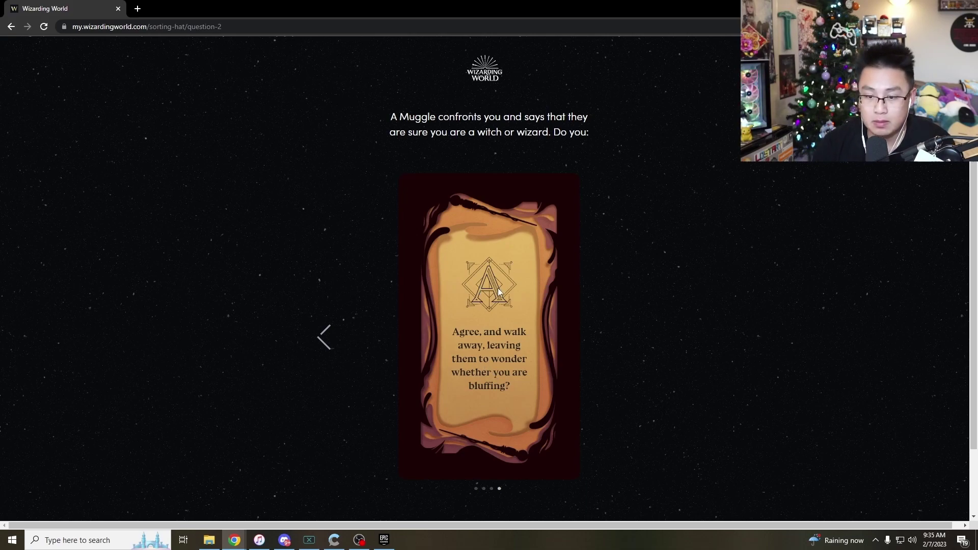
{"action": "left_click_drag", "start_coordinate": [498, 289], "coordinate": [541, 378]}
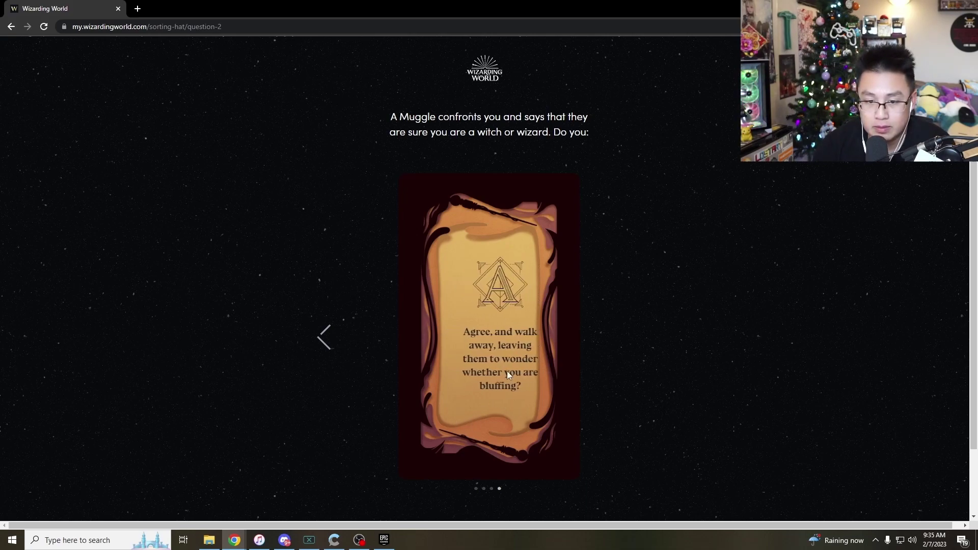
{"action": "left_click", "coordinate": [325, 339]}
{"action": "scroll", "coordinate": [790, 385], "scroll_direction": "down", "scroll_amount": 3}
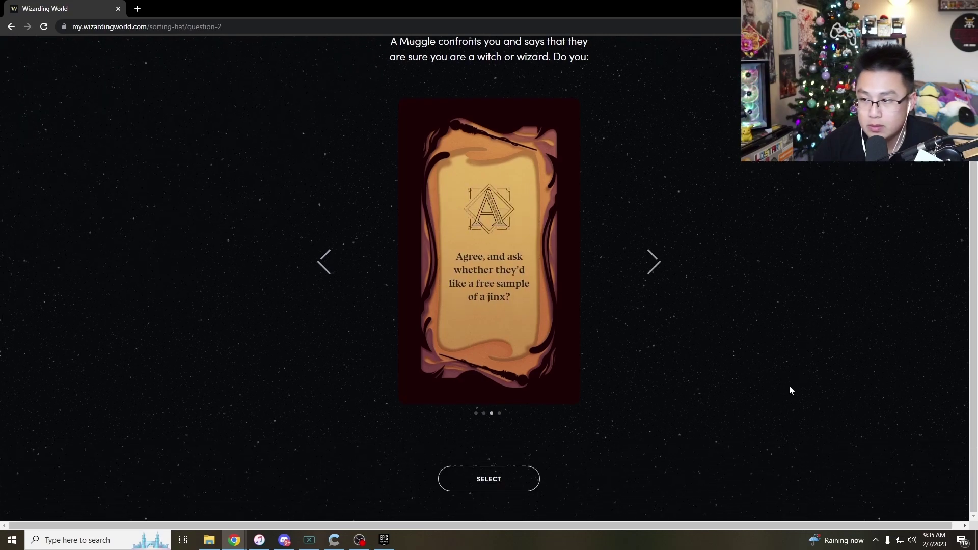
{"action": "scroll", "coordinate": [682, 379], "scroll_direction": "up", "scroll_amount": 2}
{"action": "scroll", "coordinate": [639, 352], "scroll_direction": "down", "scroll_amount": 3}
{"action": "left_click", "coordinate": [652, 263]}
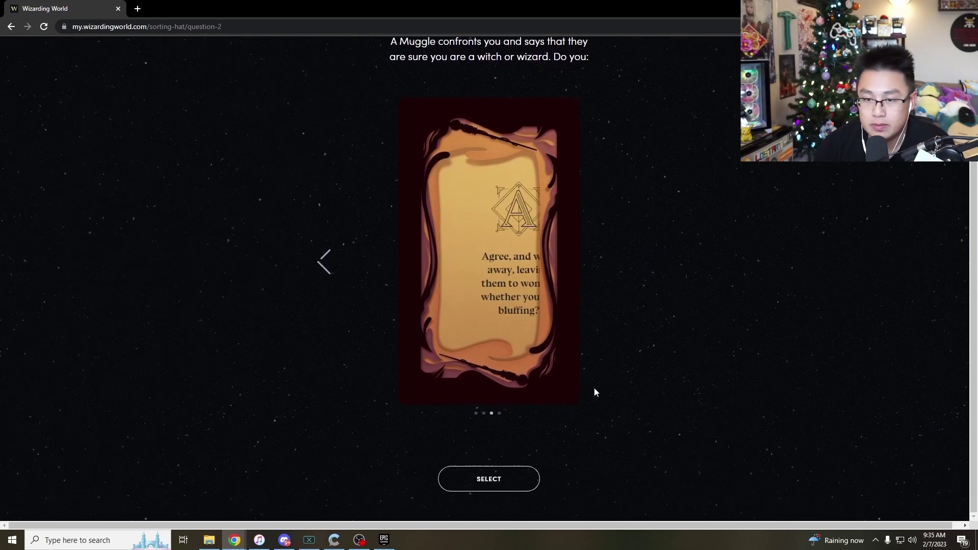
Submit the walk-away answer, browse The Wise, Bold and Good, then choose The Great
{"action": "left_click", "coordinate": [489, 479]}
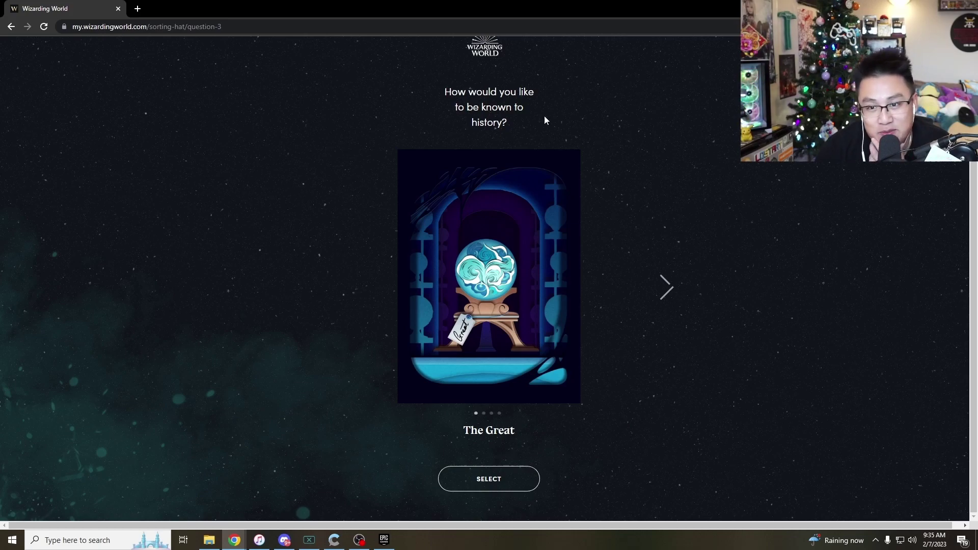
{"action": "left_click", "coordinate": [666, 293]}
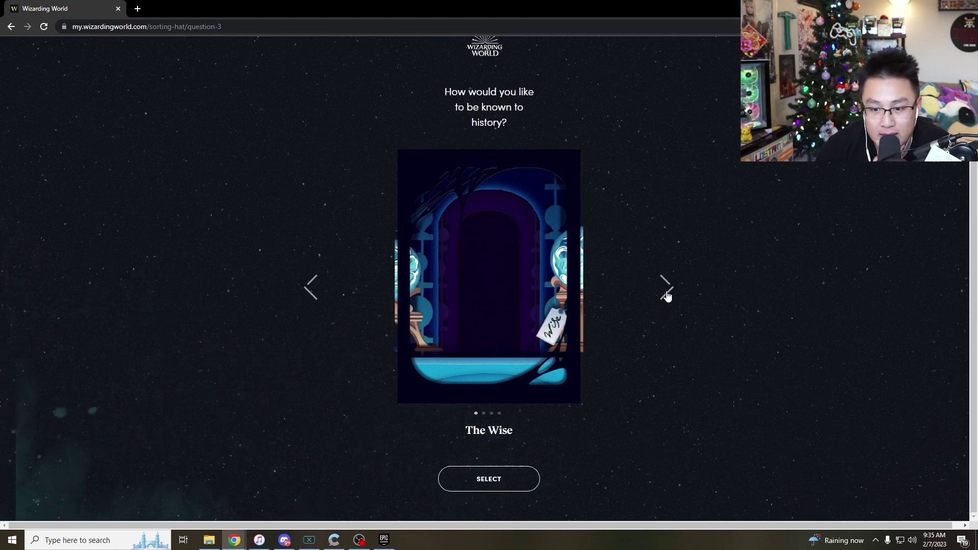
{"action": "left_click", "coordinate": [666, 294]}
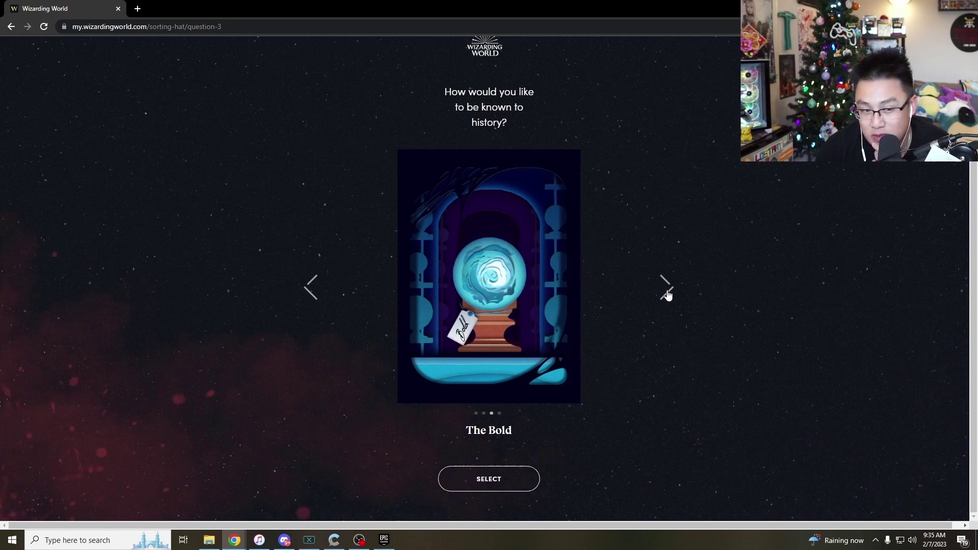
{"action": "left_click", "coordinate": [667, 295]}
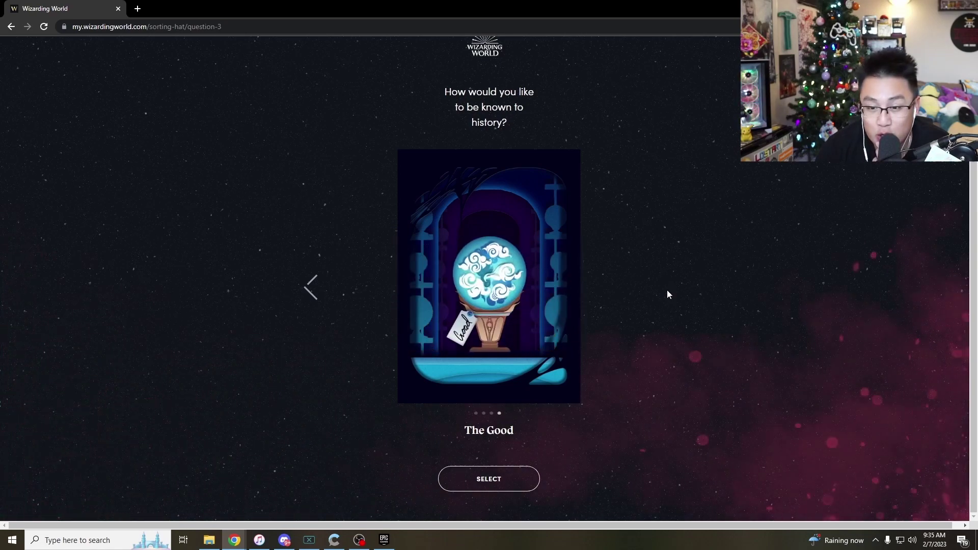
{"action": "left_click", "coordinate": [310, 289]}
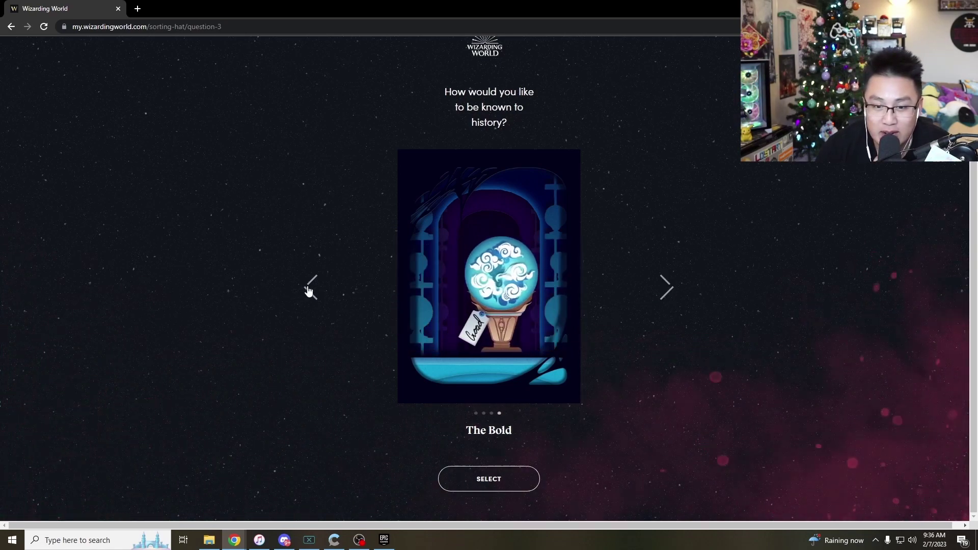
{"action": "left_click", "coordinate": [310, 289]}
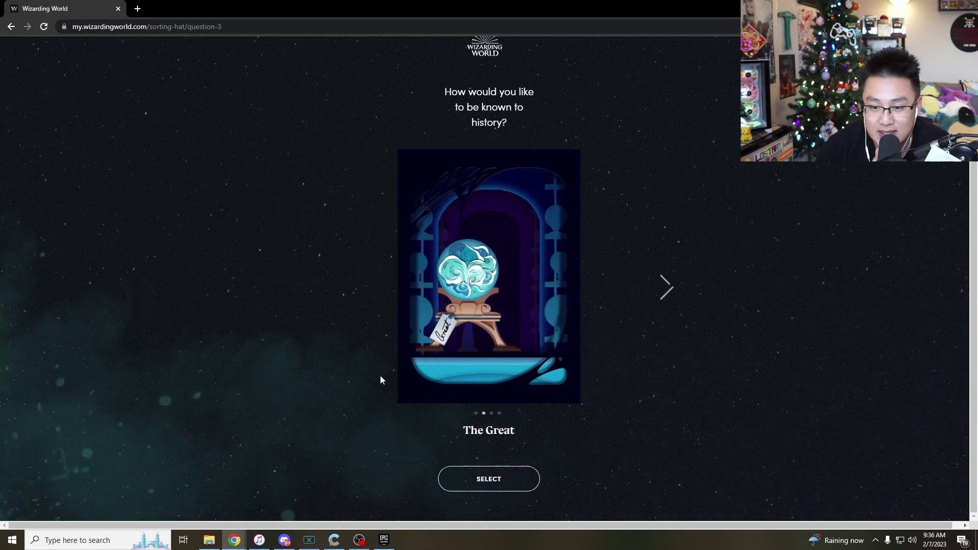
{"action": "left_click", "coordinate": [488, 478]}
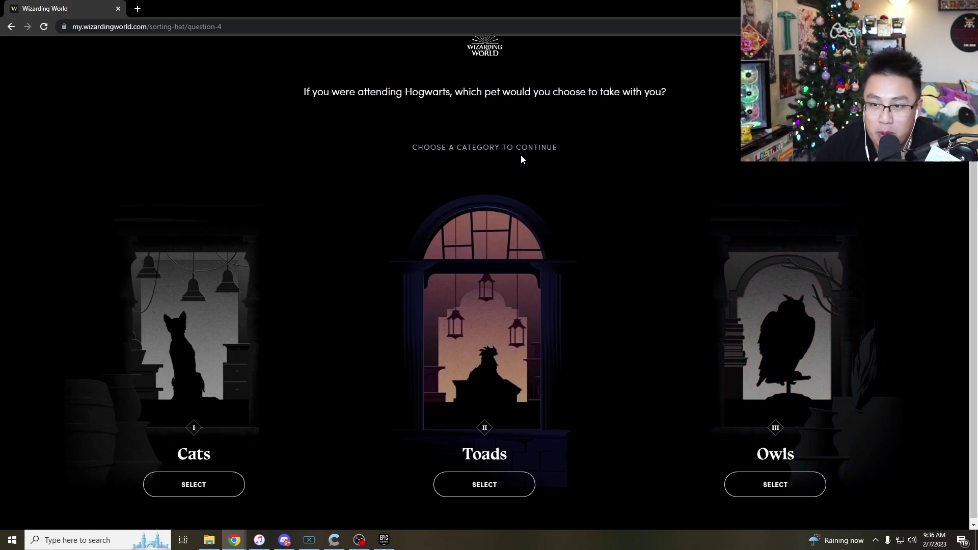
{"action": "scroll", "coordinate": [525, 151], "scroll_direction": "down", "scroll_amount": 1}
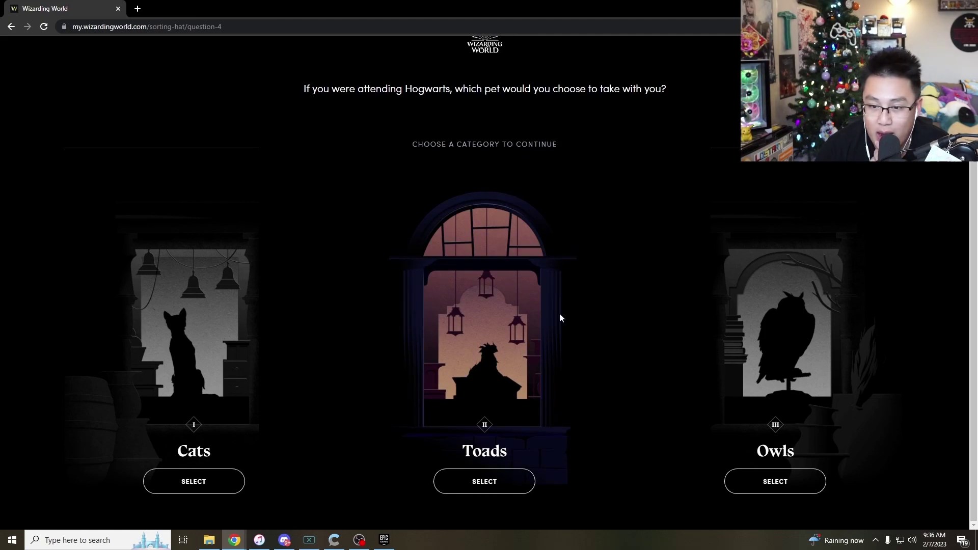
Choose Owls, browse the Tawny, Snowy, Screech and Barn owls, and select the Snowy owl
{"action": "left_click", "coordinate": [775, 483]}
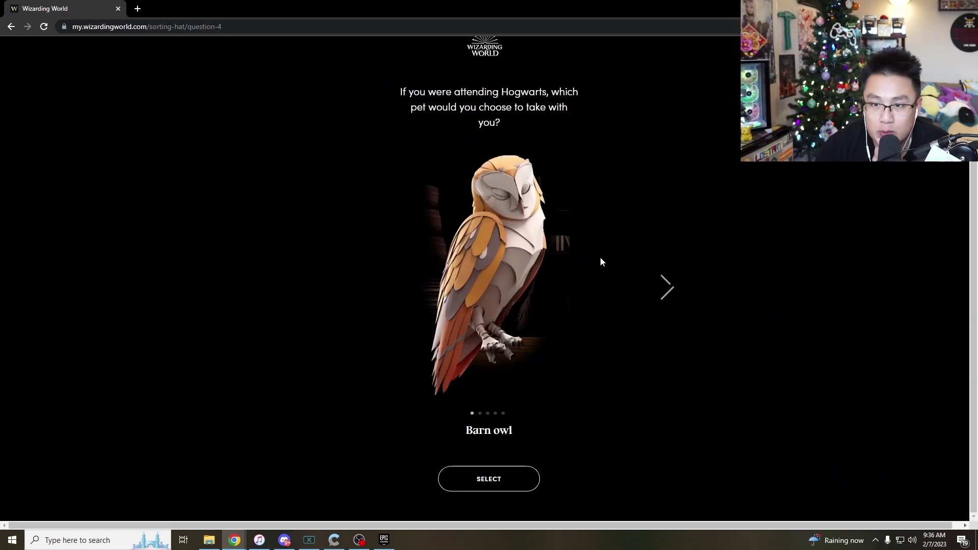
{"action": "left_click", "coordinate": [664, 289]}
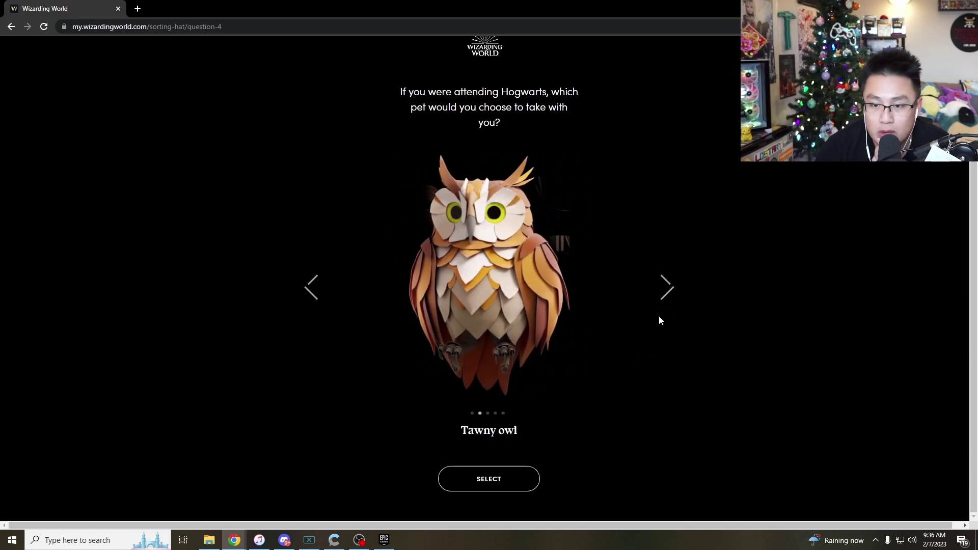
{"action": "left_click", "coordinate": [666, 288]}
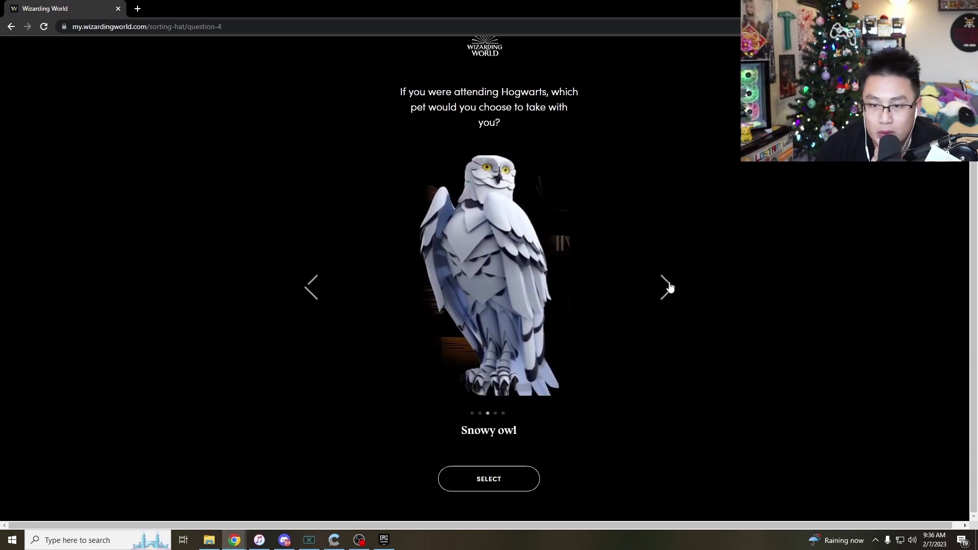
{"action": "left_click", "coordinate": [667, 285]}
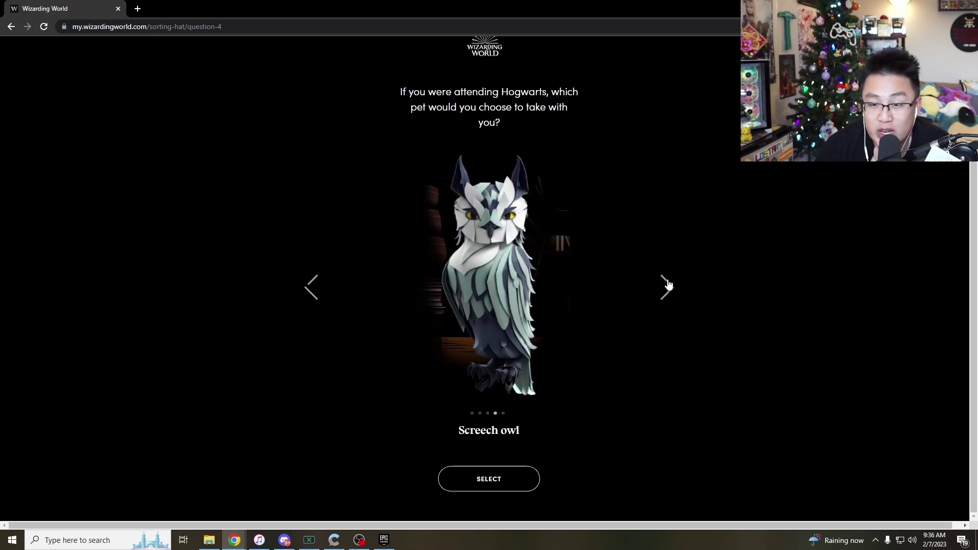
{"action": "left_click", "coordinate": [312, 290]}
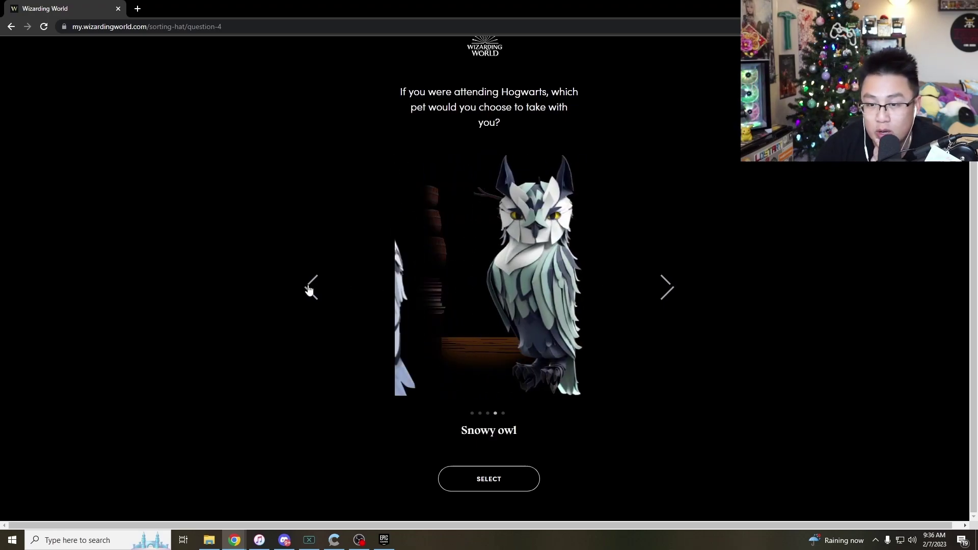
{"action": "left_click", "coordinate": [298, 285]}
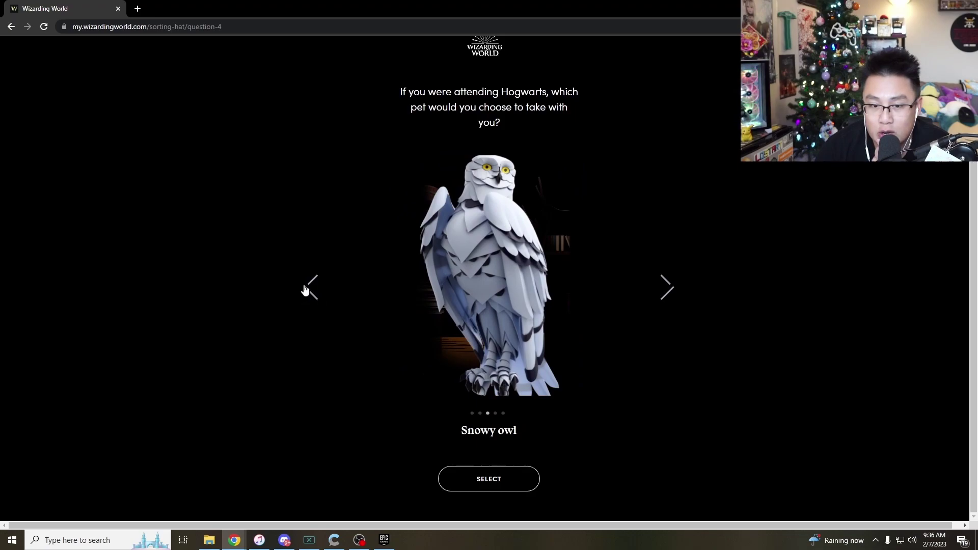
{"action": "left_click", "coordinate": [309, 285]}
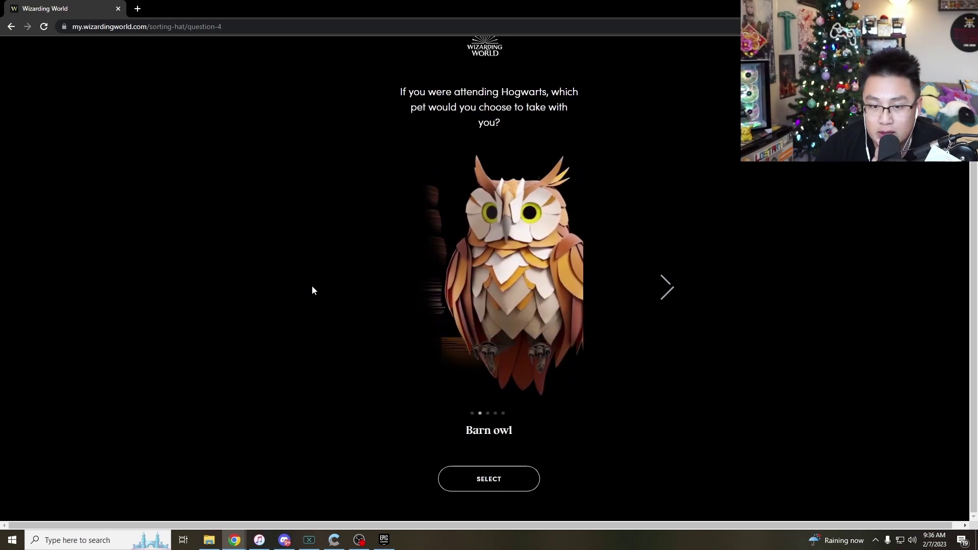
{"action": "left_click", "coordinate": [665, 289]}
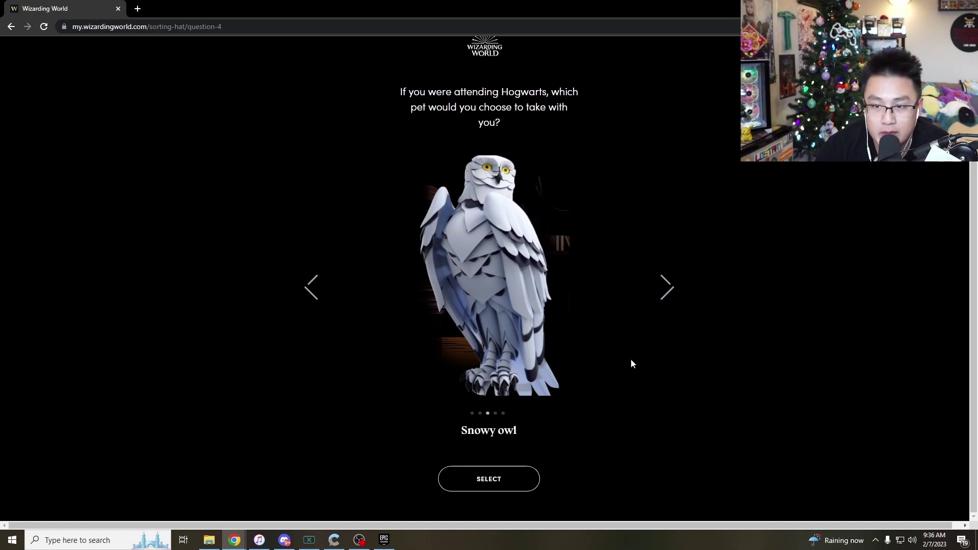
{"action": "left_click", "coordinate": [483, 481]}
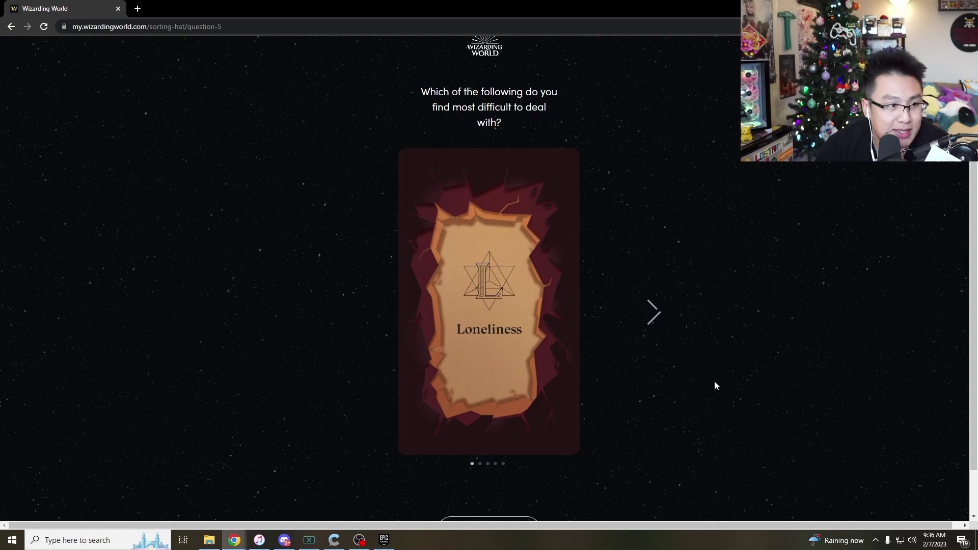
Browse Boredom, Hunger, Being ignored and Cold, then return to and select Hunger
{"action": "left_click", "coordinate": [653, 313]}
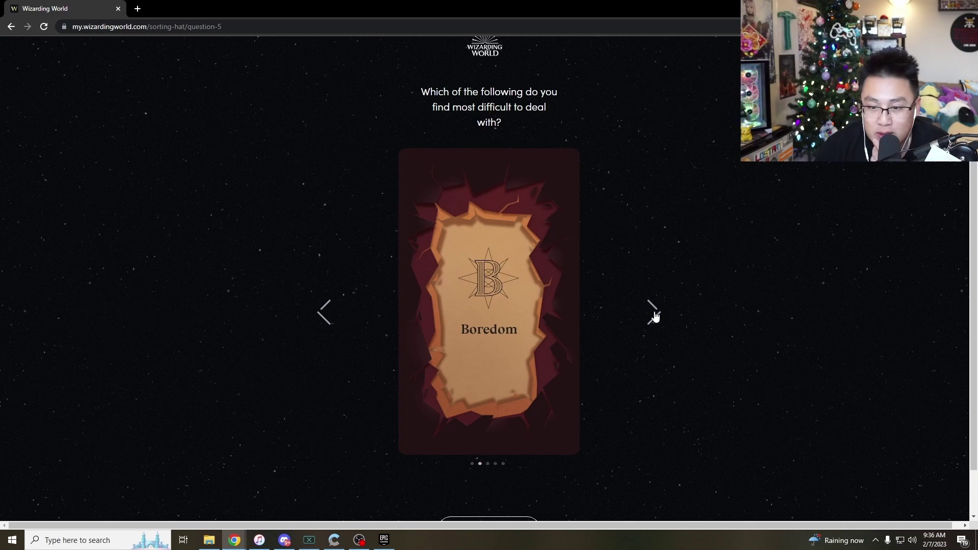
{"action": "left_click", "coordinate": [654, 314]}
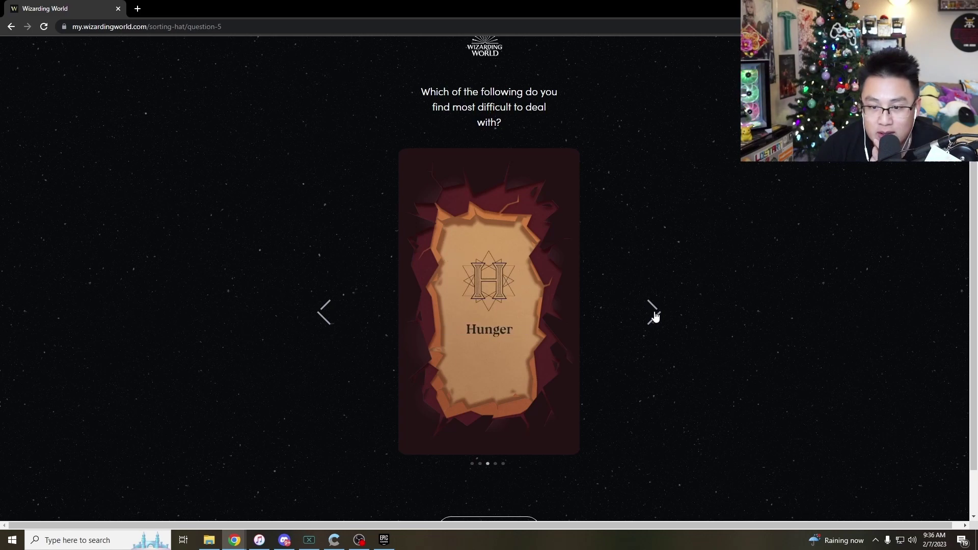
{"action": "left_click", "coordinate": [654, 314]}
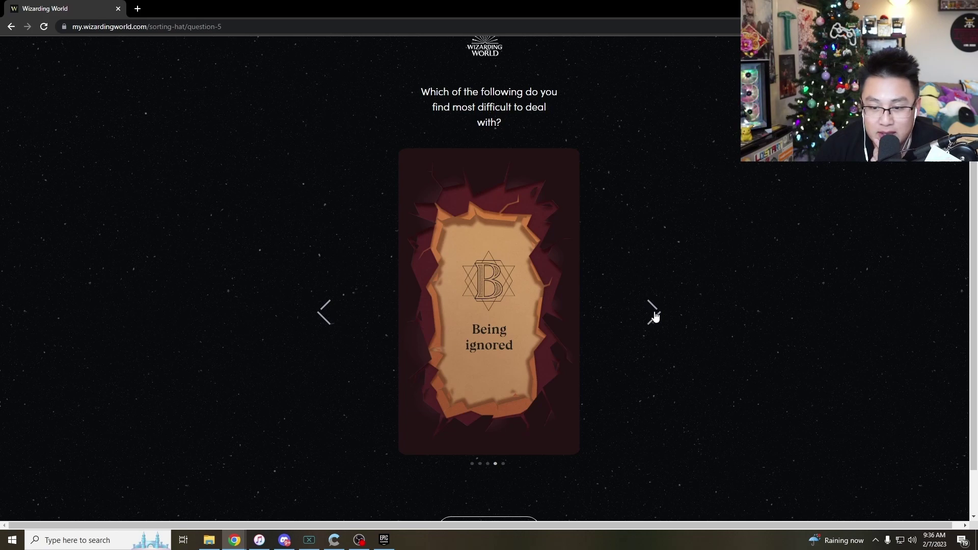
{"action": "left_click", "coordinate": [654, 313]}
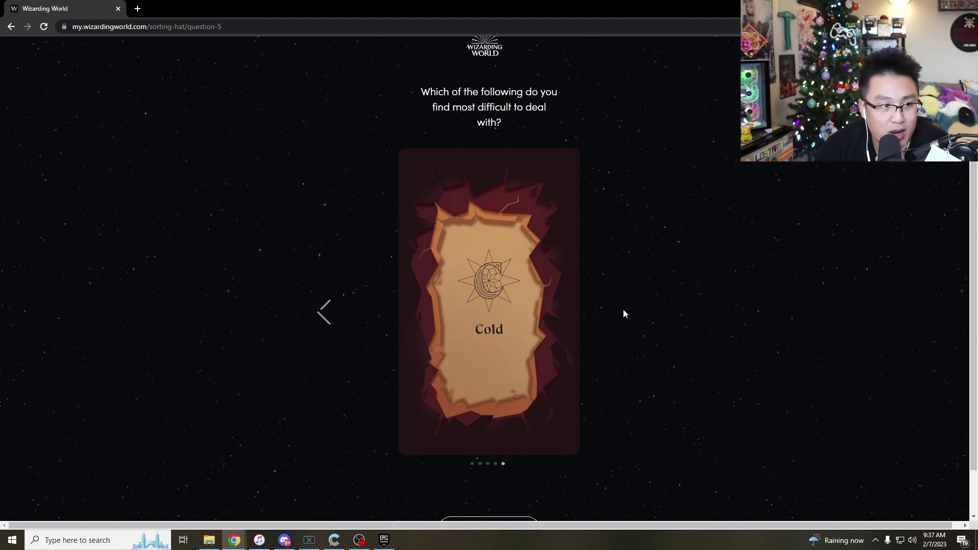
{"action": "left_click", "coordinate": [324, 314]}
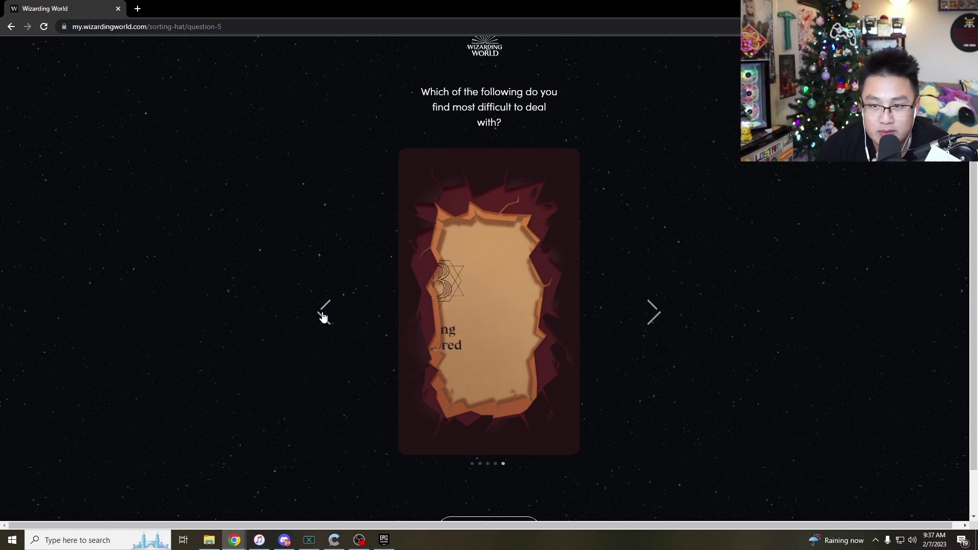
{"action": "scroll", "coordinate": [649, 459], "scroll_direction": "down", "scroll_amount": 2}
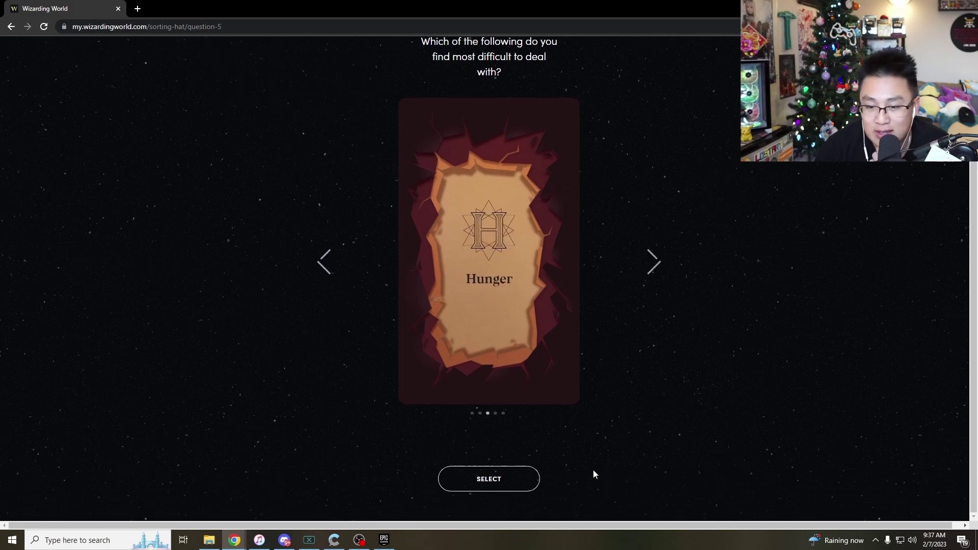
{"action": "left_click", "coordinate": [488, 478]}
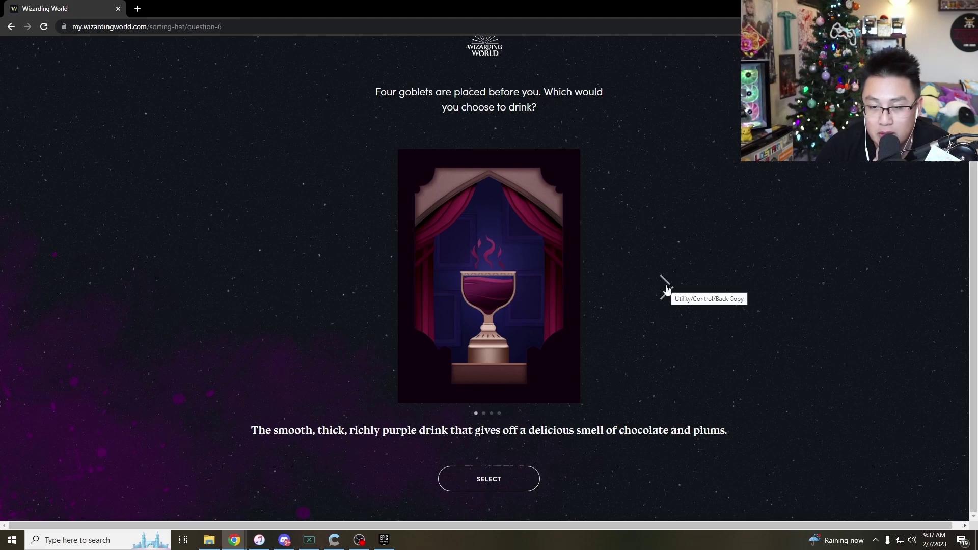
Browse the black, silvery and golden liquid goblet options
{"action": "left_click", "coordinate": [667, 289]}
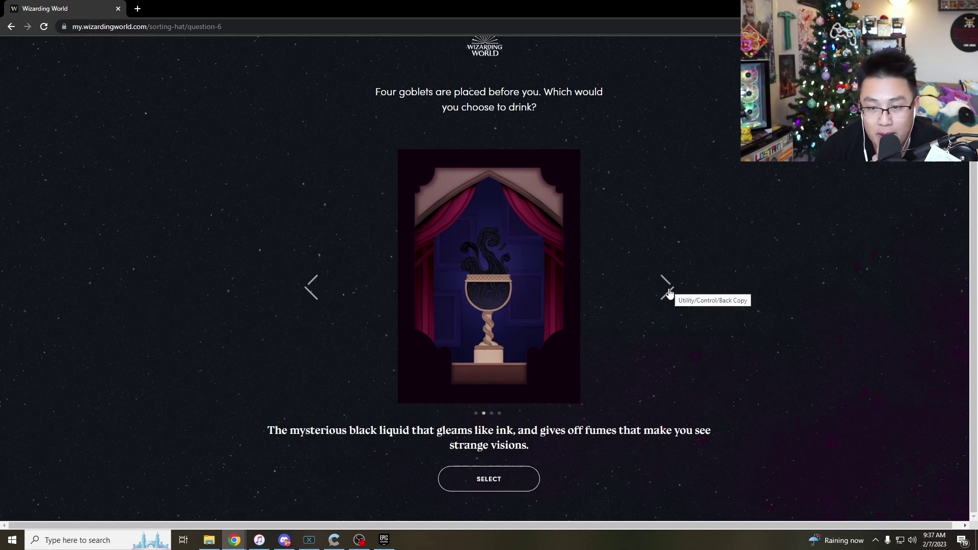
{"action": "left_click", "coordinate": [669, 291]}
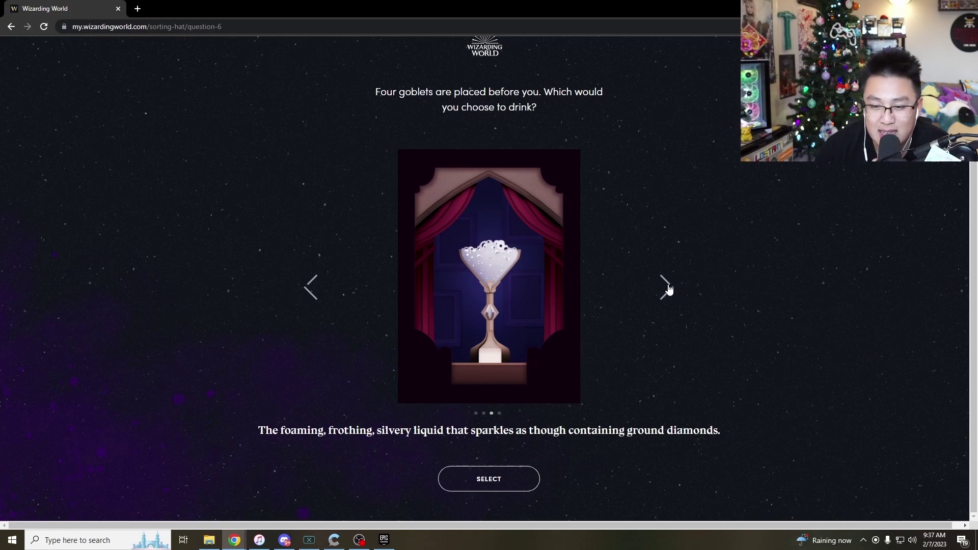
{"action": "left_click", "coordinate": [668, 289]}
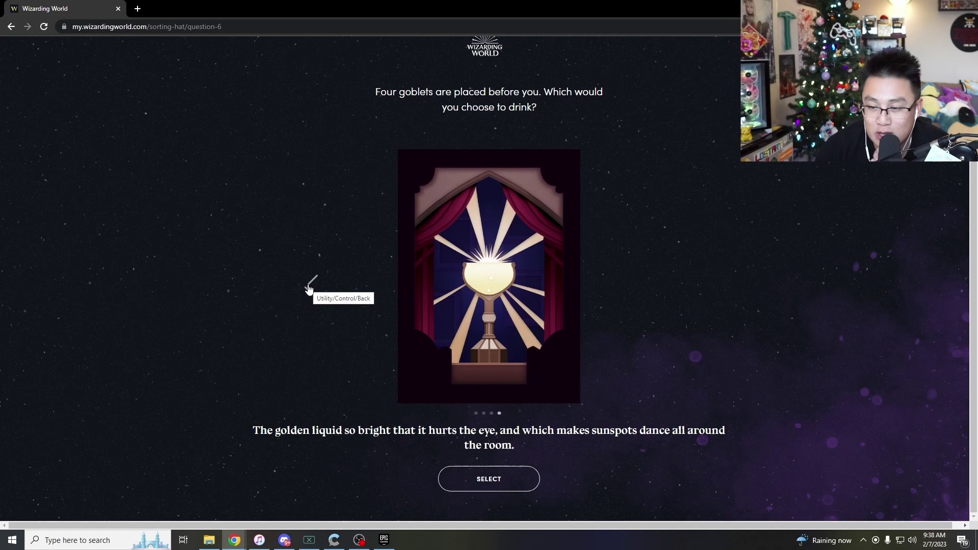
{"action": "scroll", "coordinate": [396, 307], "scroll_direction": "up", "scroll_amount": 1}
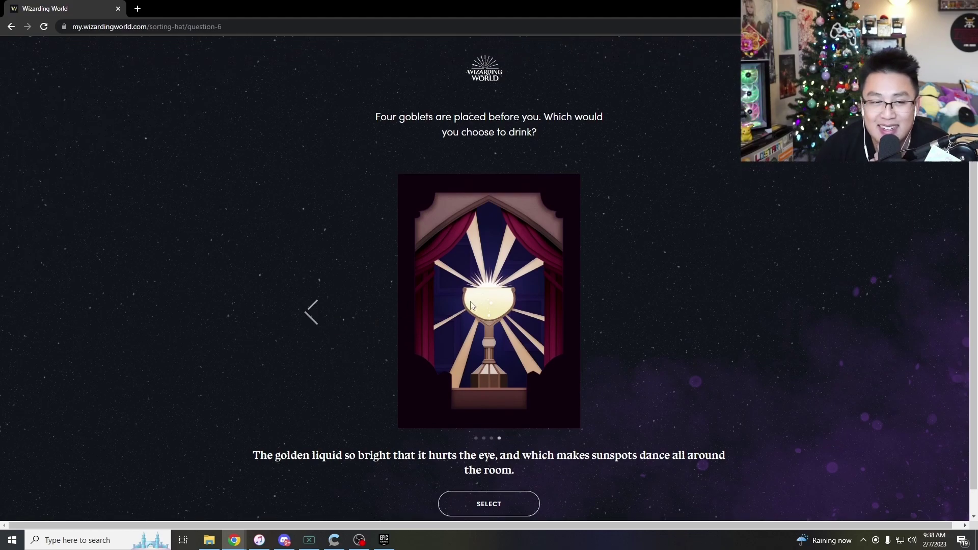
{"action": "scroll", "coordinate": [396, 307], "scroll_direction": "down", "scroll_amount": 1}
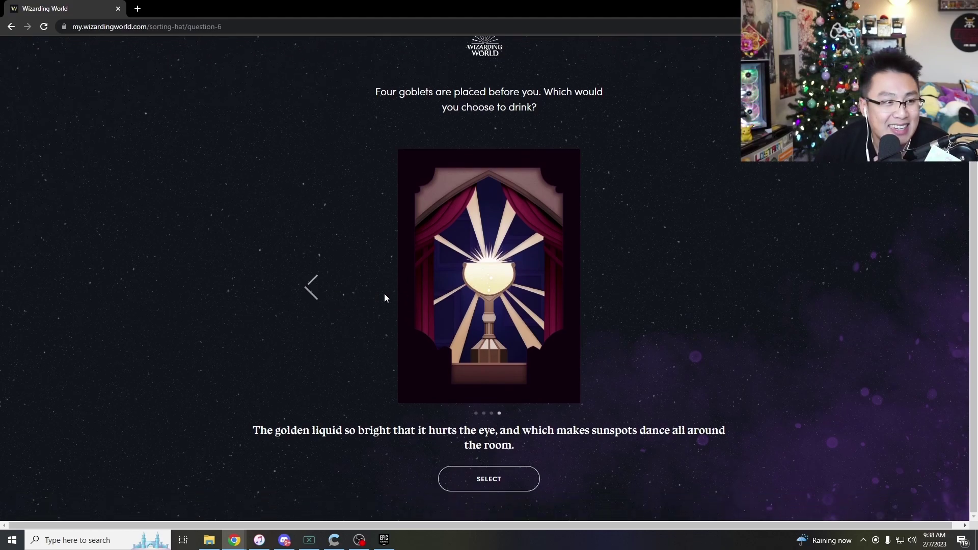
Go back to the Muggle question and select Agree and walk away
{"action": "left_click", "coordinate": [10, 26]}
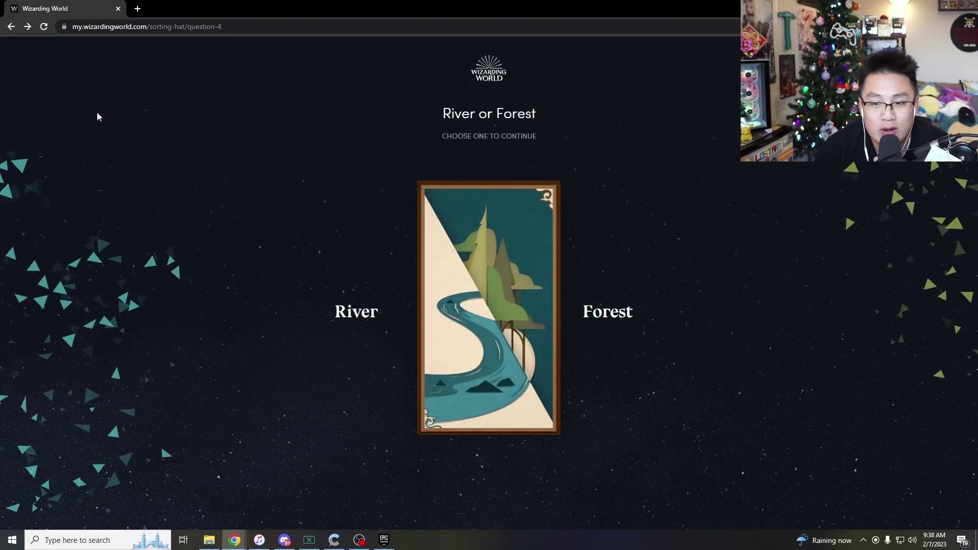
{"action": "left_click", "coordinate": [377, 332]}
{"action": "left_click", "coordinate": [652, 336]}
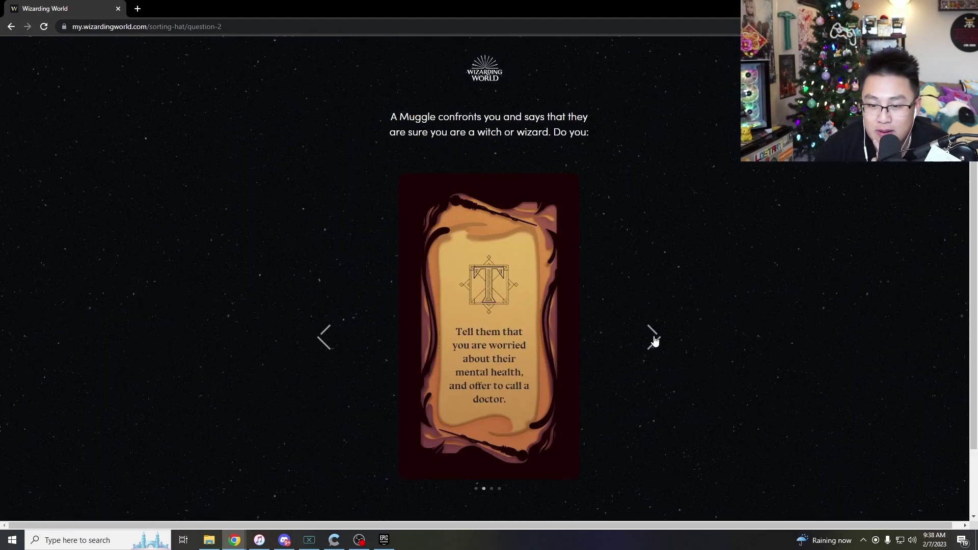
{"action": "left_click", "coordinate": [653, 336]}
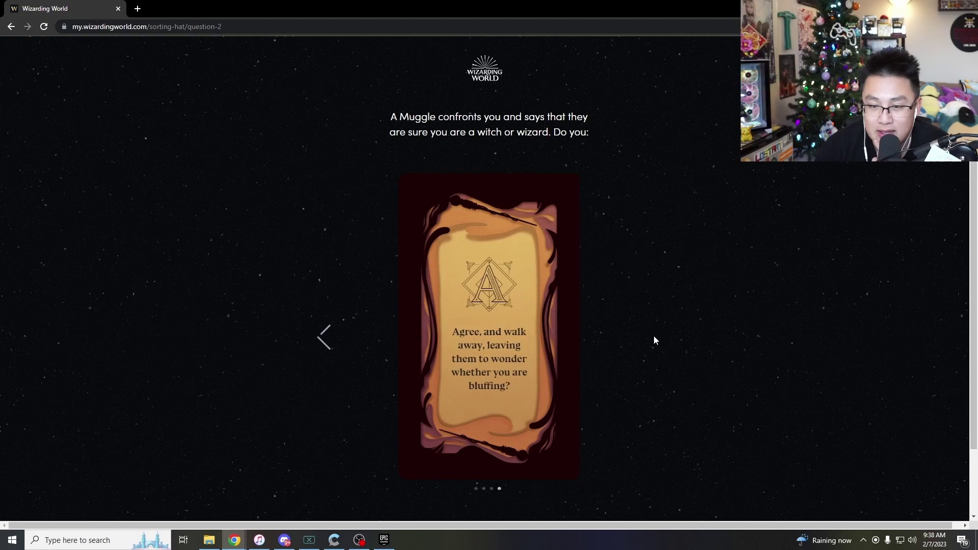
{"action": "scroll", "coordinate": [508, 409], "scroll_direction": "down", "scroll_amount": 2}
{"action": "left_click", "coordinate": [489, 478]}
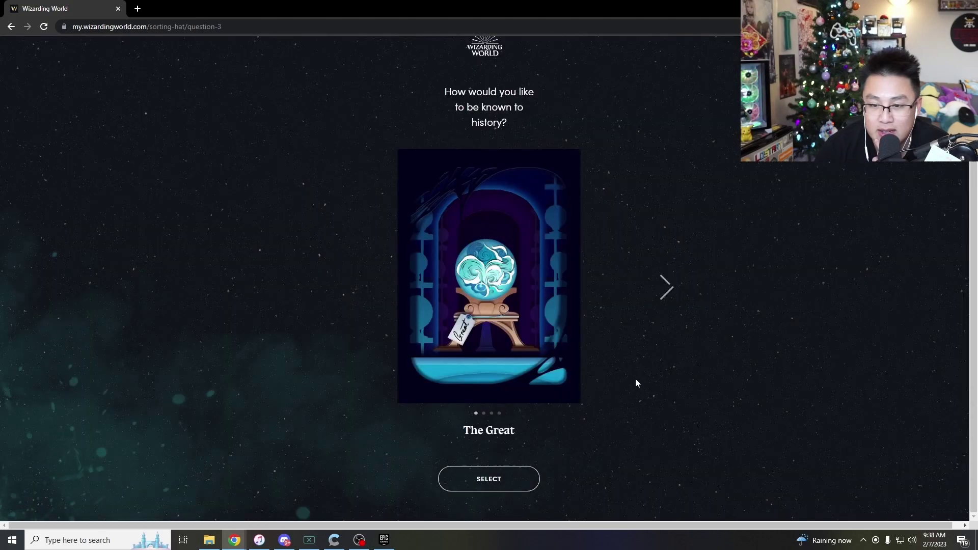
Choose The Great again, then pick Owls and select the Snowy owl after browsing
{"action": "left_click", "coordinate": [490, 479]}
{"action": "left_click", "coordinate": [775, 484]}
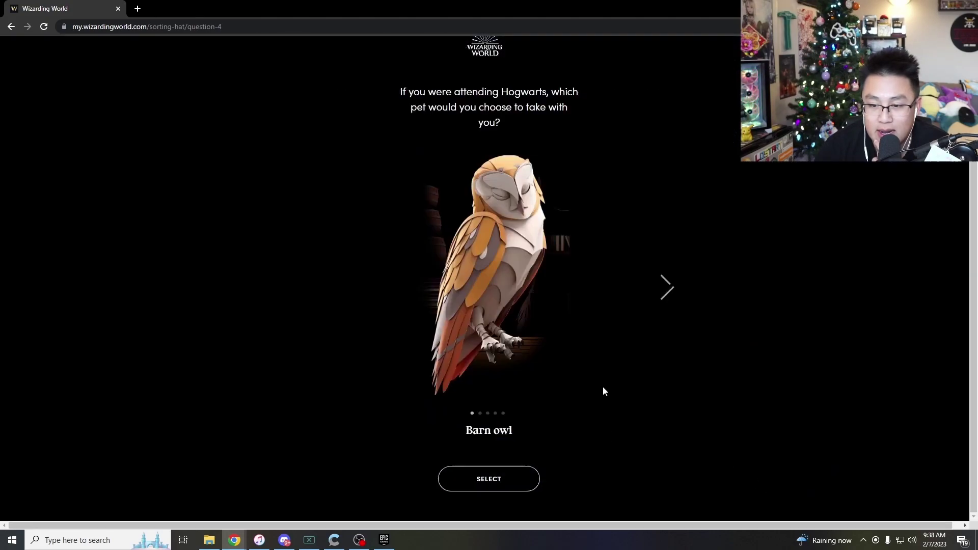
{"action": "left_click", "coordinate": [669, 289]}
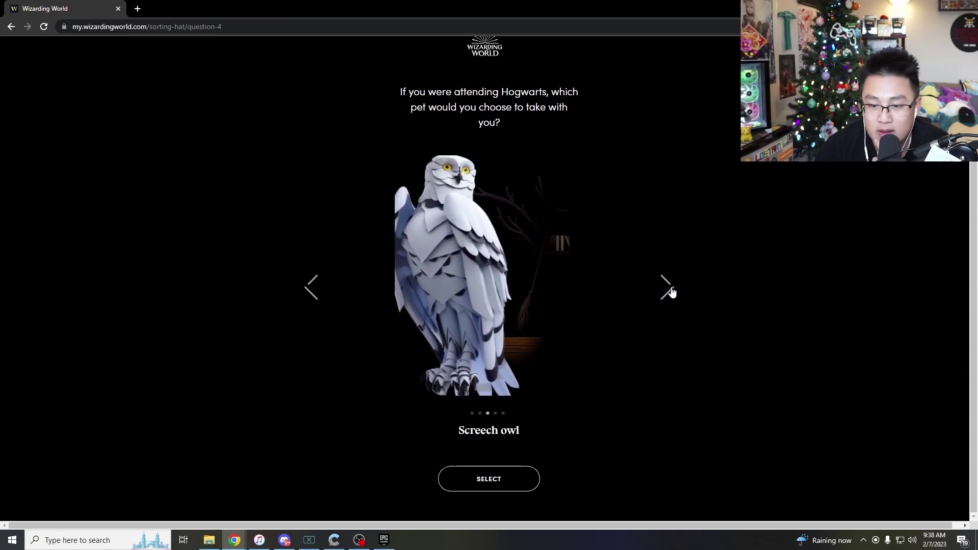
{"action": "left_click", "coordinate": [669, 289]}
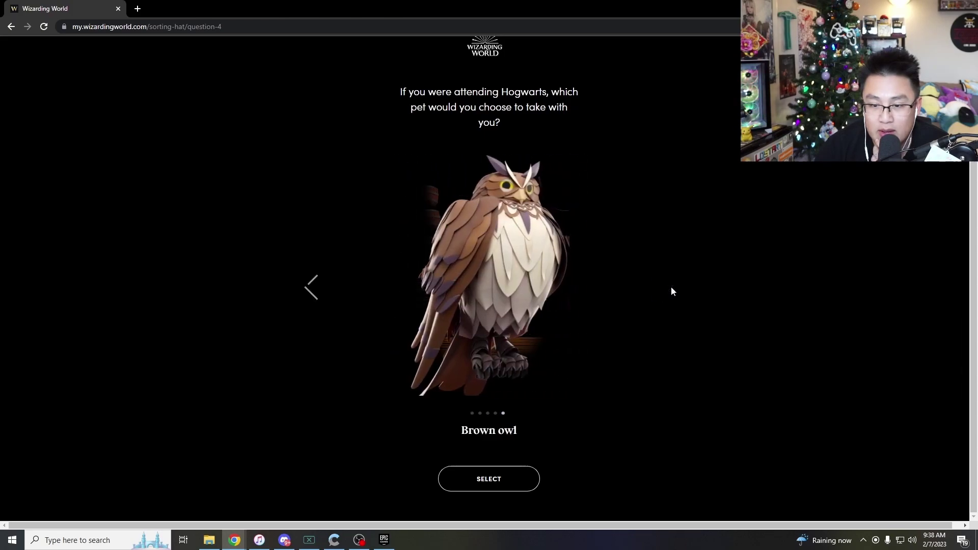
{"action": "left_click", "coordinate": [311, 288]}
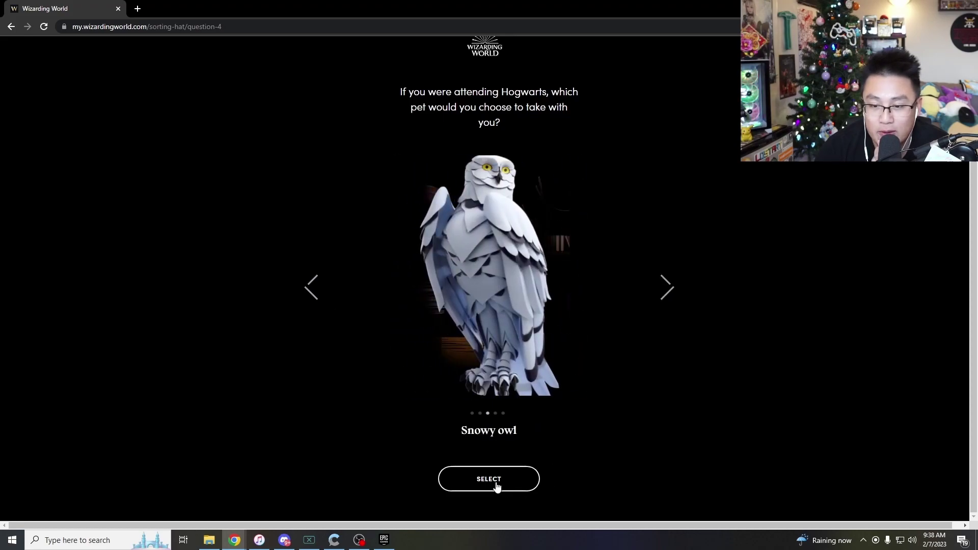
{"action": "left_click", "coordinate": [497, 484]}
Select Hunger as the hardest thing, then view the black liquid goblet
{"action": "left_click", "coordinate": [654, 312]}
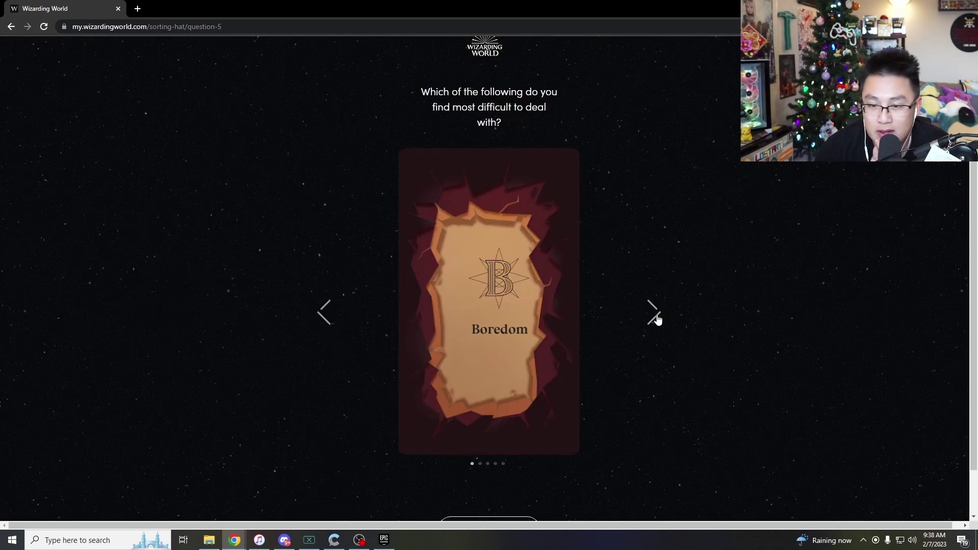
{"action": "scroll", "coordinate": [664, 368], "scroll_direction": "down", "scroll_amount": 1}
{"action": "left_click", "coordinate": [512, 477]}
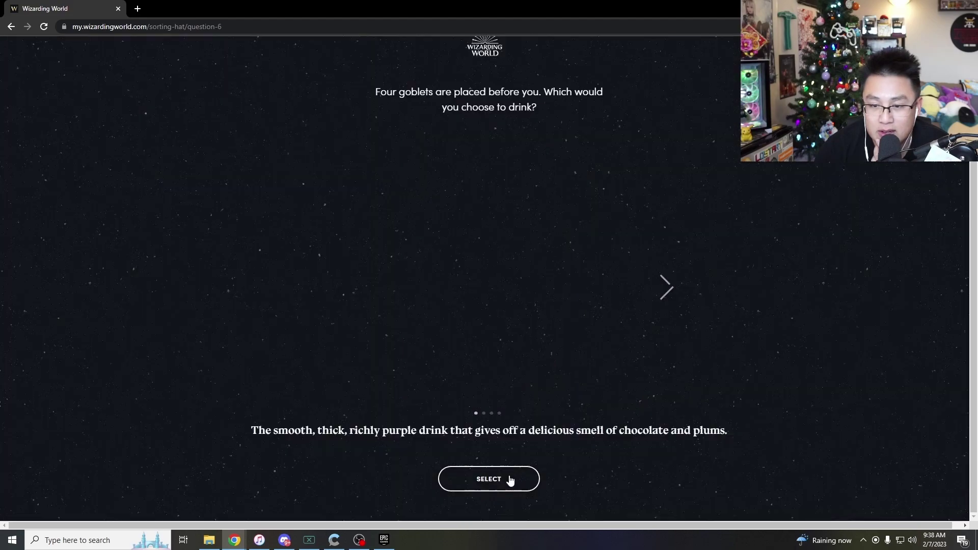
{"action": "left_click", "coordinate": [667, 289]}
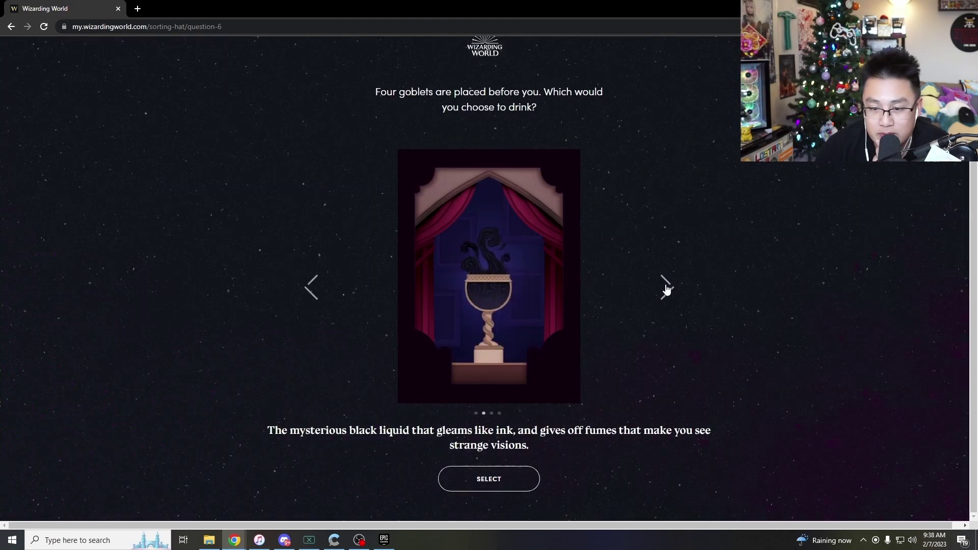
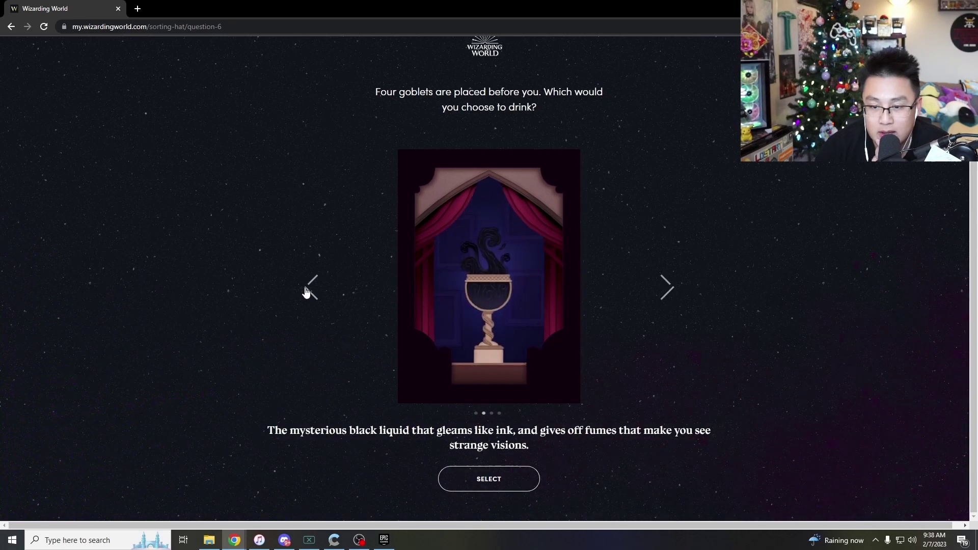
{"action": "left_click", "coordinate": [311, 287]}
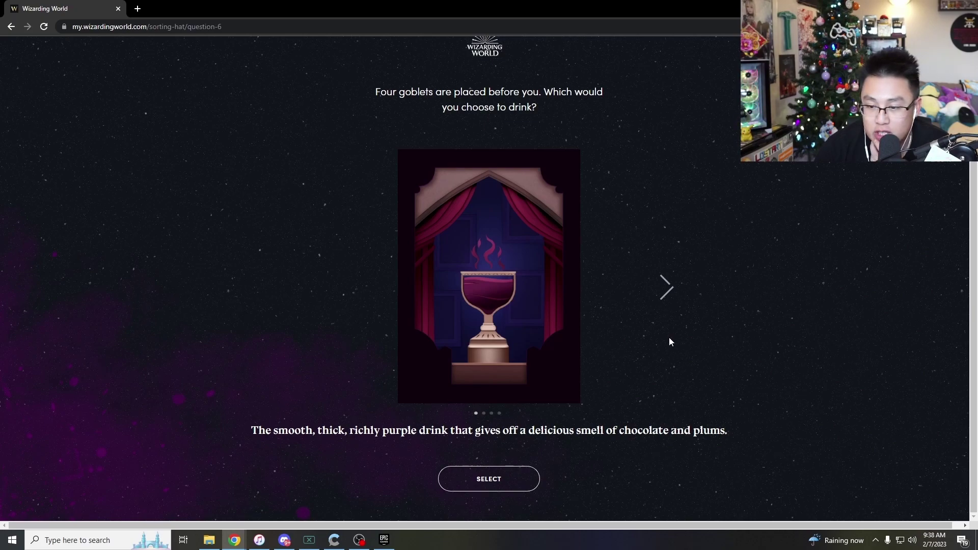
Browse the goblet carousel to the ink-black liquid goblet and select it
{"action": "left_click", "coordinate": [665, 289]}
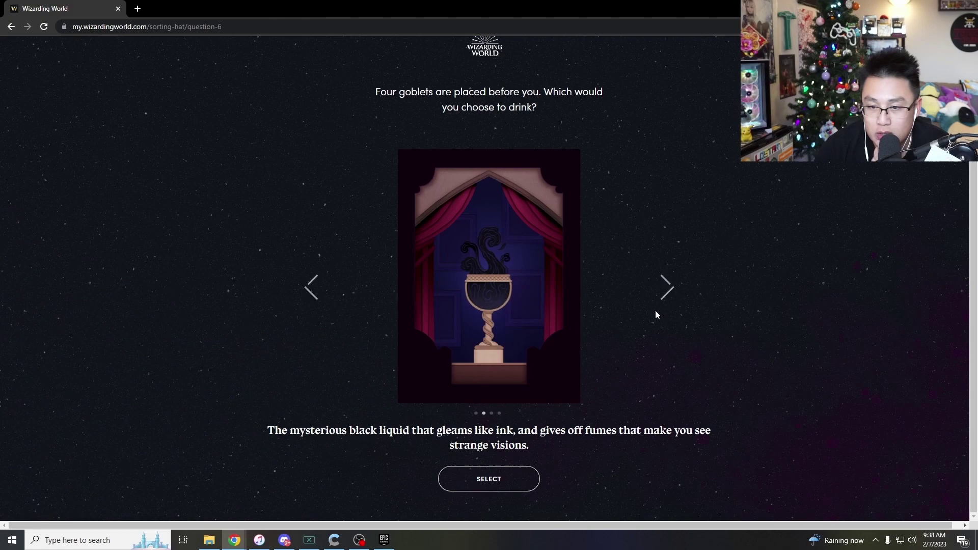
{"action": "left_click", "coordinate": [504, 483]}
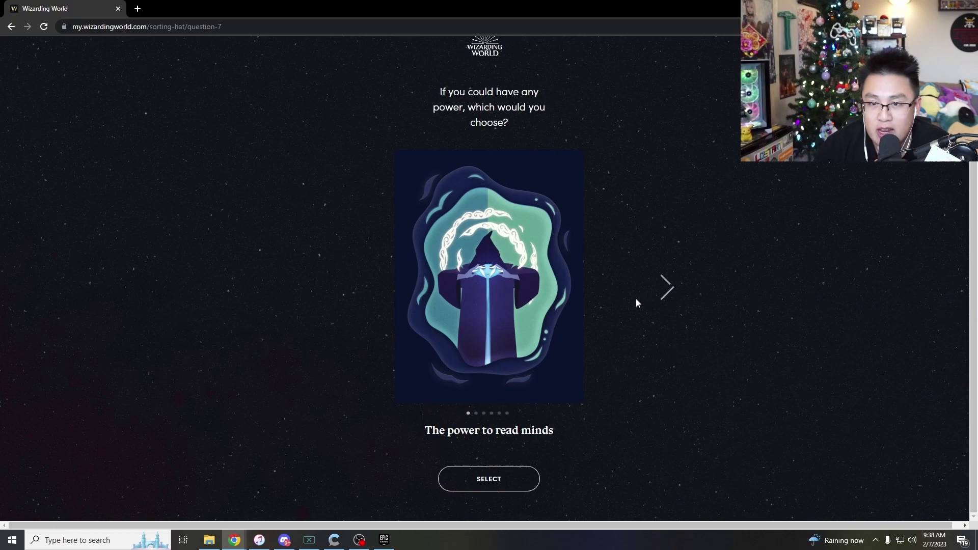
Browse forward to the appearance-changing power, then back to the mind-reading power
{"action": "left_click", "coordinate": [666, 289]}
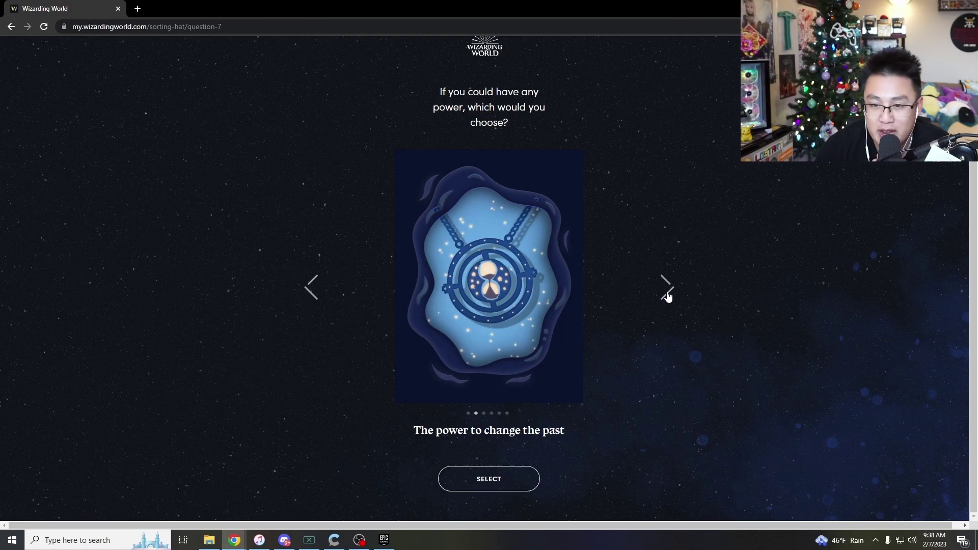
{"action": "left_click", "coordinate": [666, 292]}
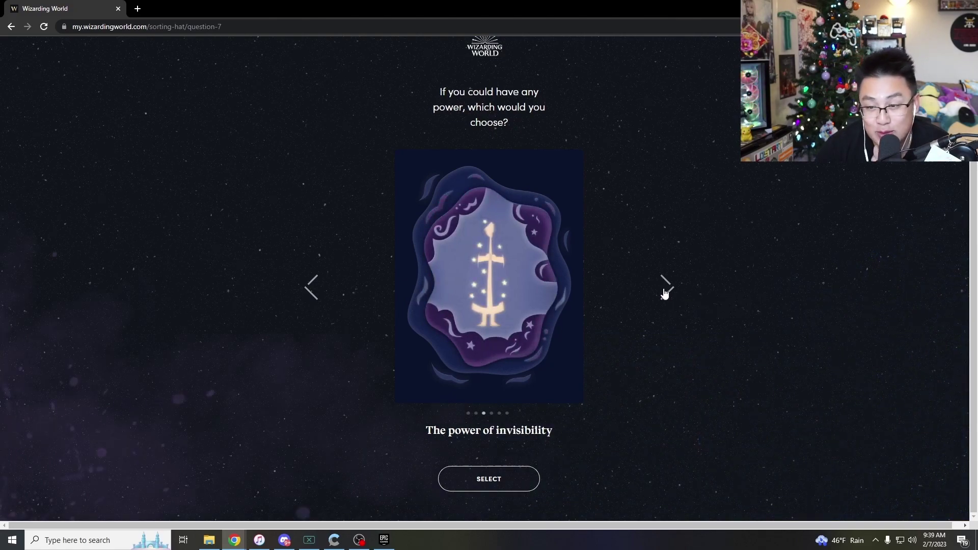
{"action": "left_click", "coordinate": [664, 293]}
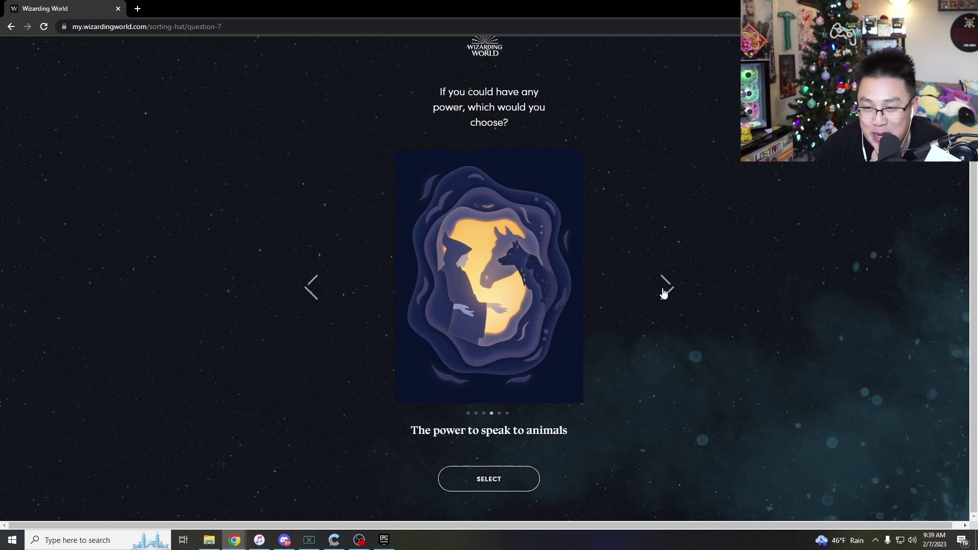
{"action": "left_click", "coordinate": [666, 289]}
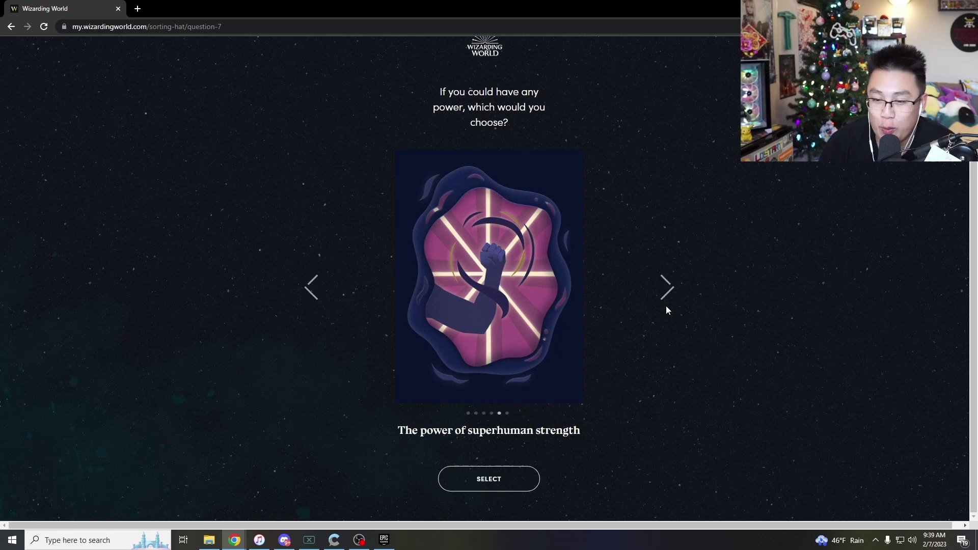
{"action": "left_click", "coordinate": [666, 289]}
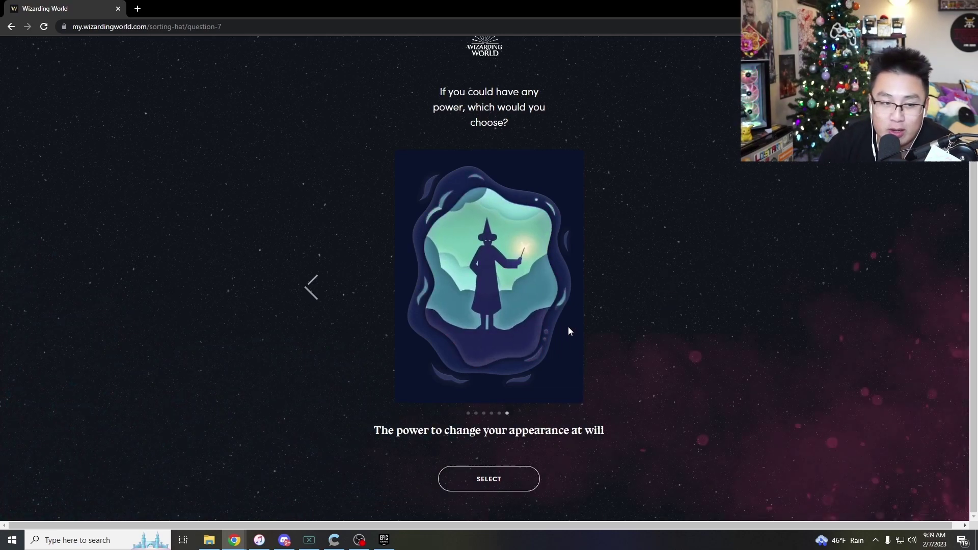
{"action": "left_click", "coordinate": [311, 286]}
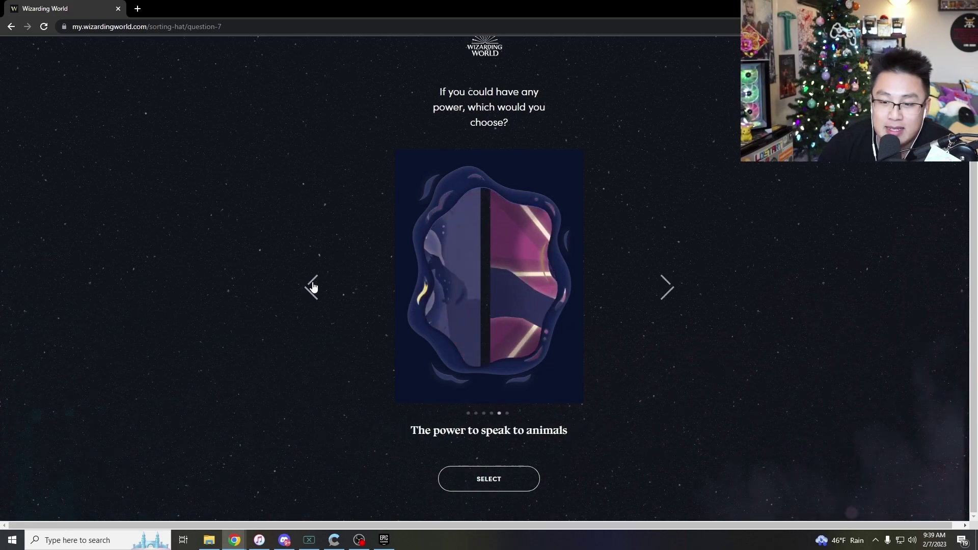
{"action": "left_click", "coordinate": [313, 286]}
{"action": "left_click", "coordinate": [313, 287]}
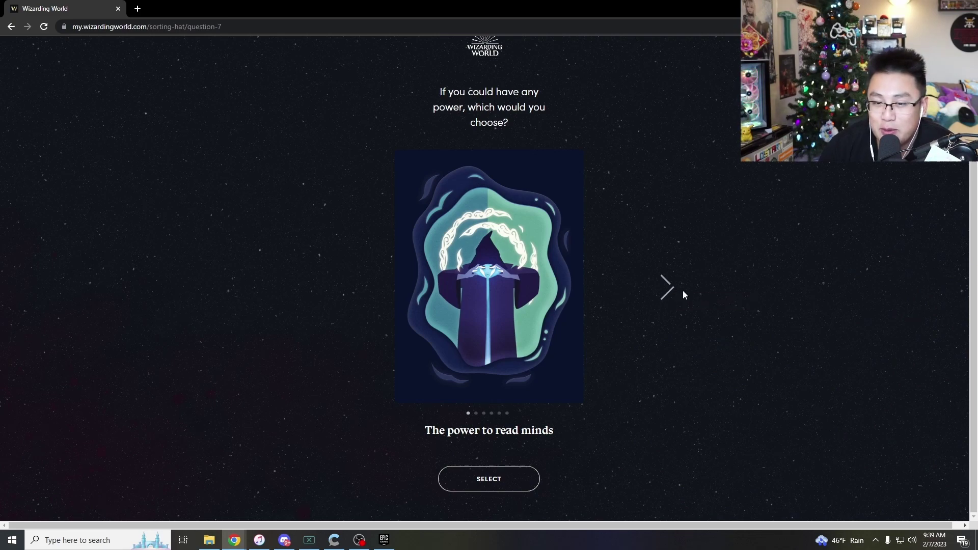
Browse forward again past invisibility, animal speech and strength to changing your appearance
{"action": "left_click", "coordinate": [668, 291]}
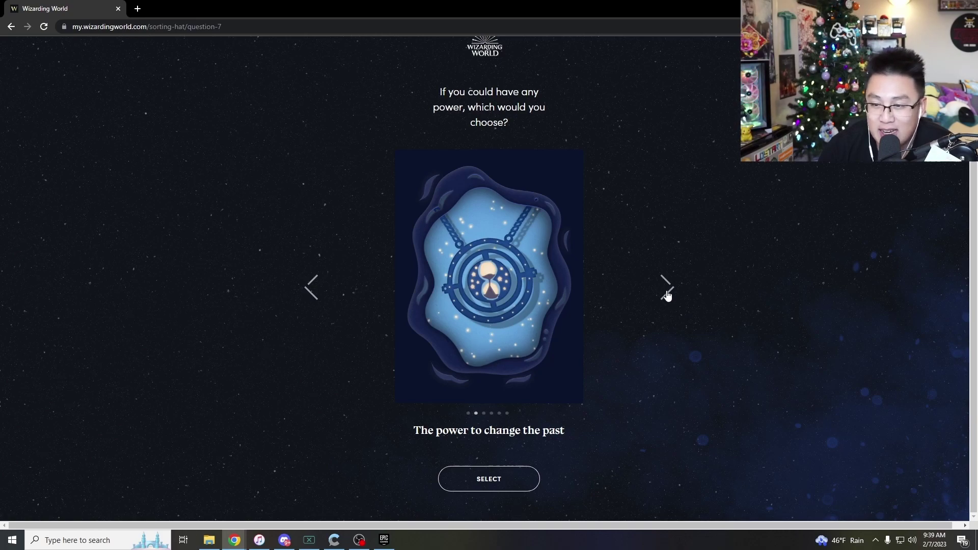
{"action": "left_click", "coordinate": [667, 291]}
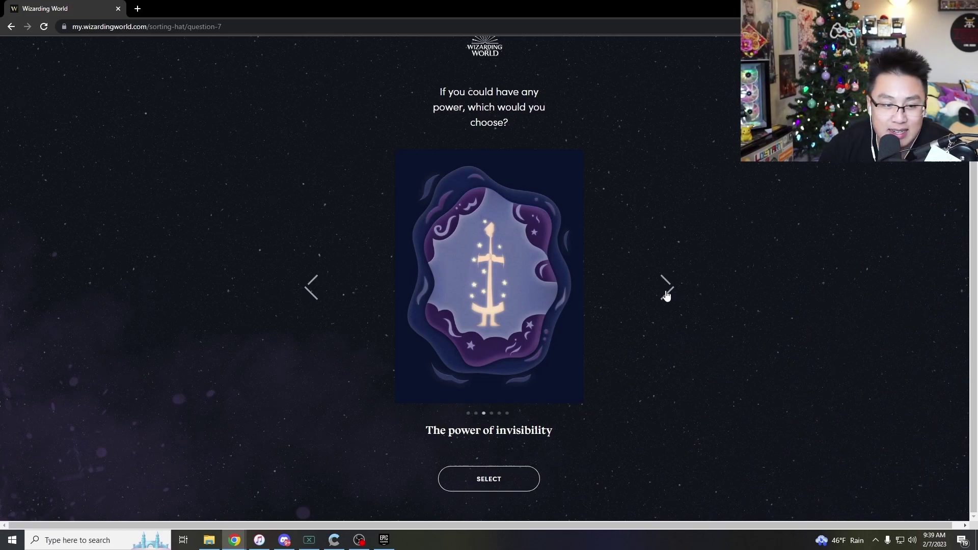
{"action": "left_click", "coordinate": [667, 294]}
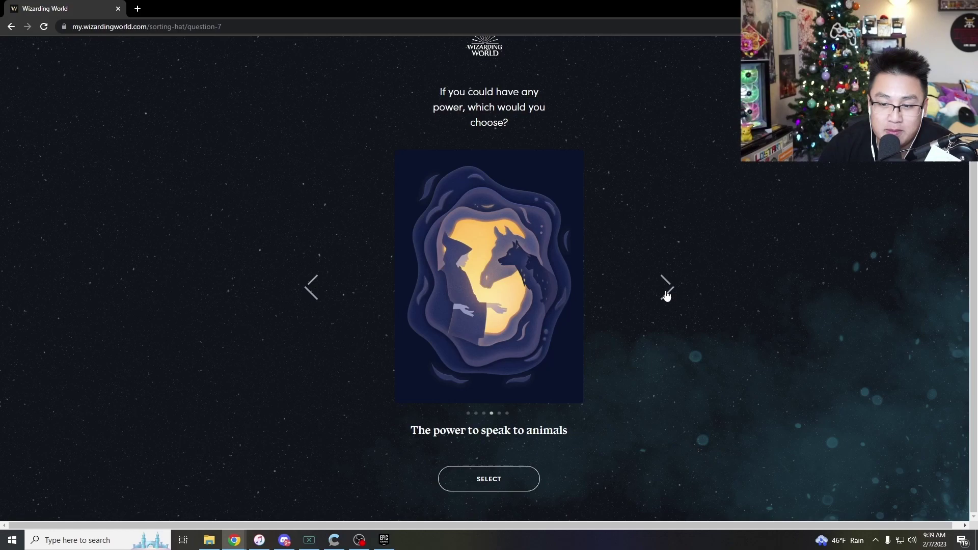
{"action": "left_click", "coordinate": [668, 294]}
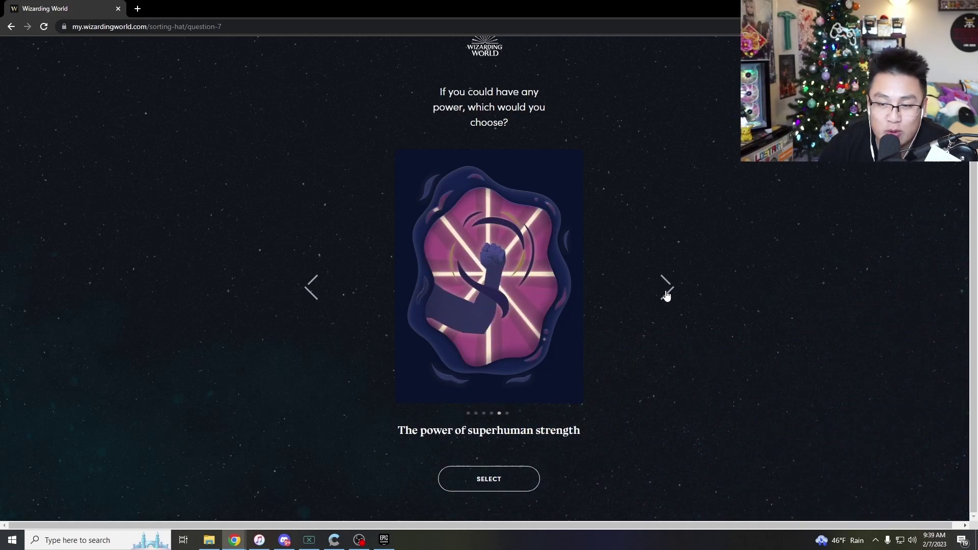
{"action": "left_click", "coordinate": [666, 290]}
{"action": "left_click", "coordinate": [311, 288]}
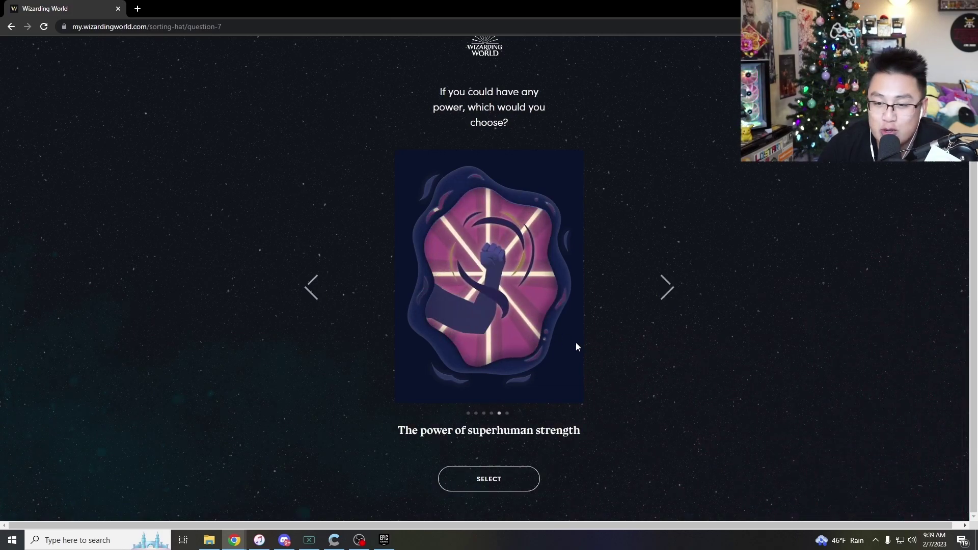
{"action": "left_click", "coordinate": [669, 292]}
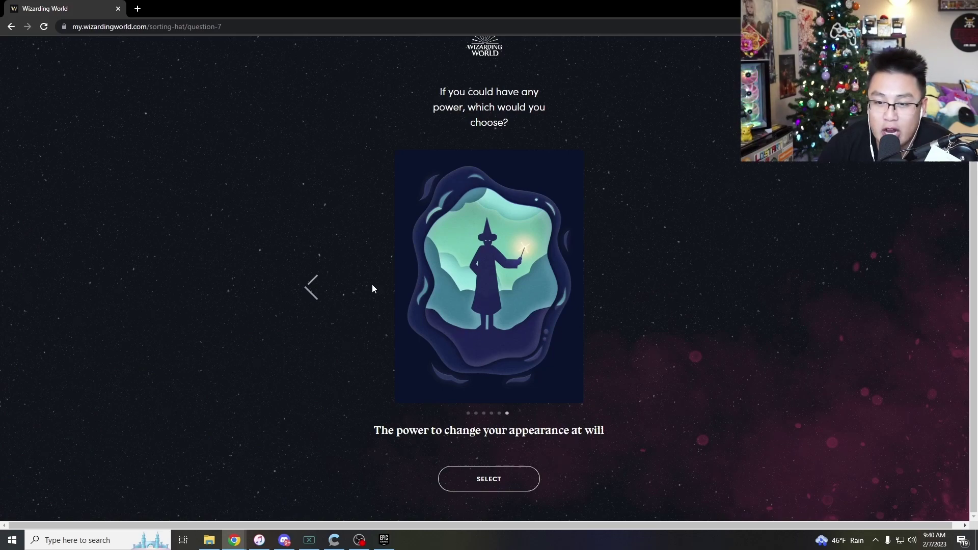
Move back and forth through the powers, then select changing your appearance at will
{"action": "left_click", "coordinate": [310, 289]}
{"action": "left_click", "coordinate": [309, 290]}
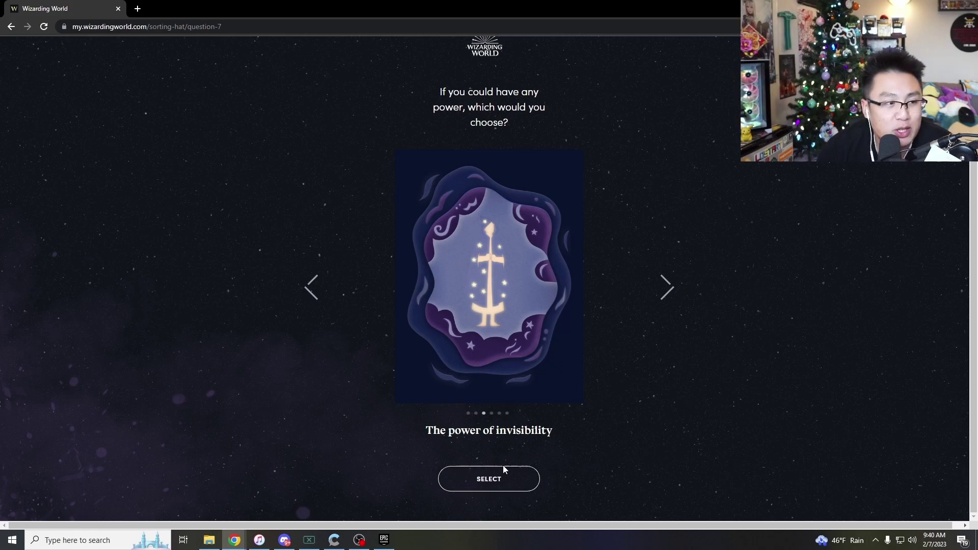
{"action": "left_click", "coordinate": [667, 289]}
{"action": "left_click", "coordinate": [667, 289]}
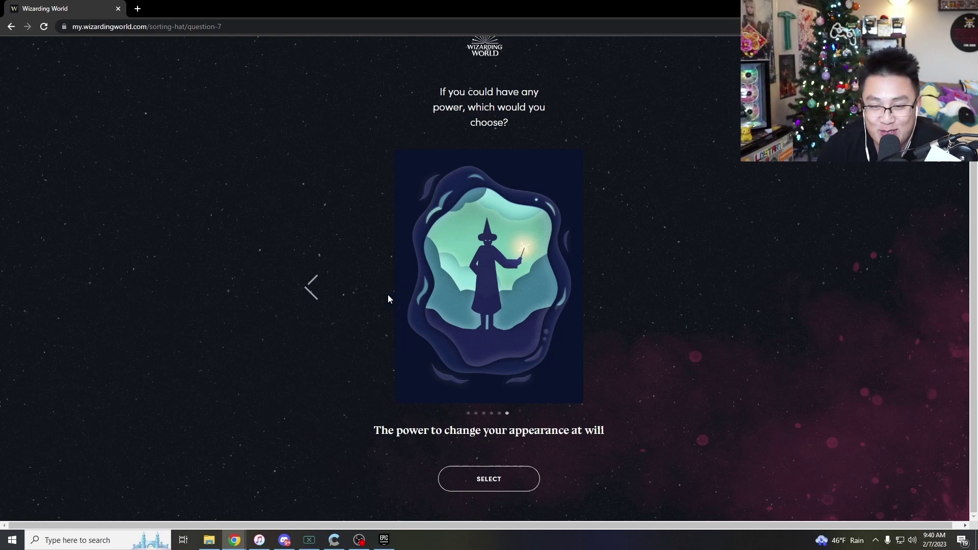
{"action": "left_click", "coordinate": [313, 288]}
{"action": "left_click", "coordinate": [313, 289]}
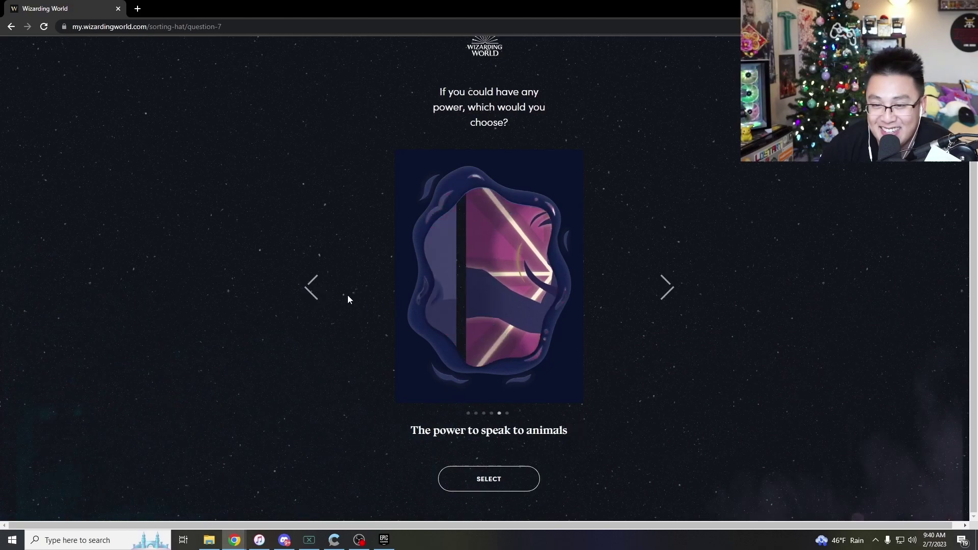
{"action": "left_click", "coordinate": [313, 289]}
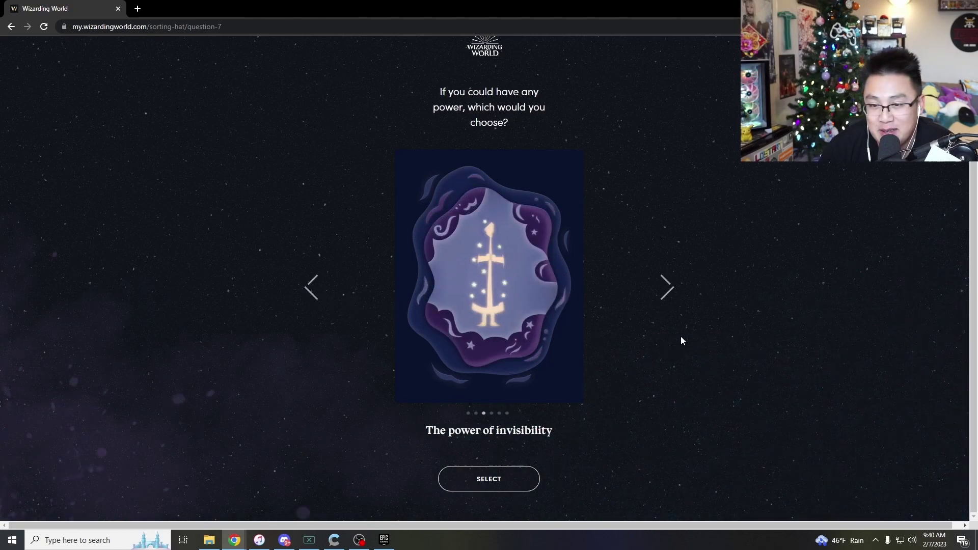
{"action": "left_click", "coordinate": [668, 296]}
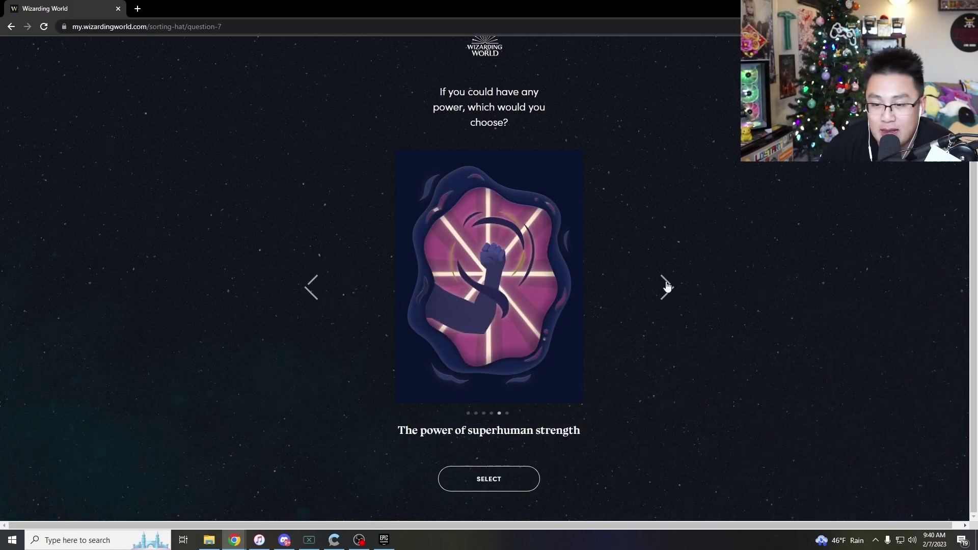
{"action": "left_click", "coordinate": [666, 290]}
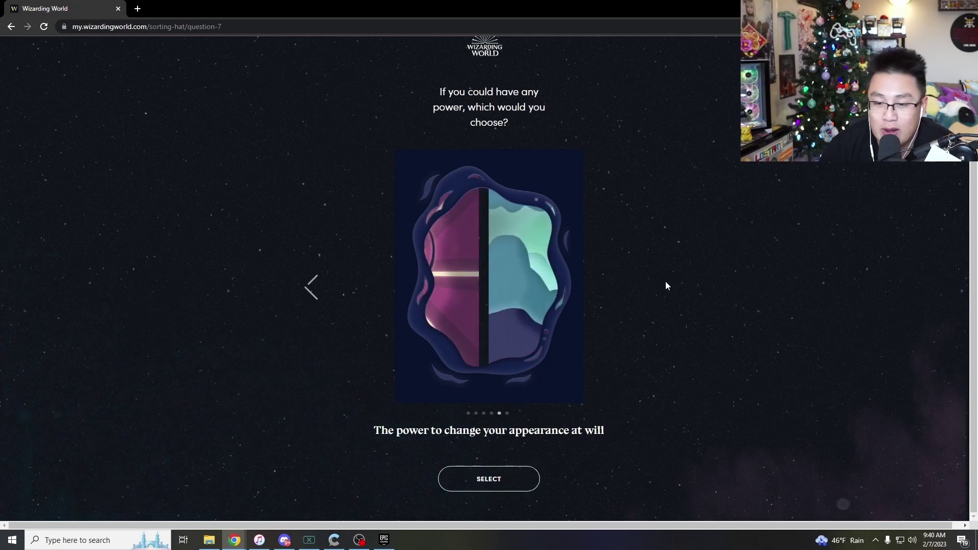
{"action": "left_click", "coordinate": [495, 481]}
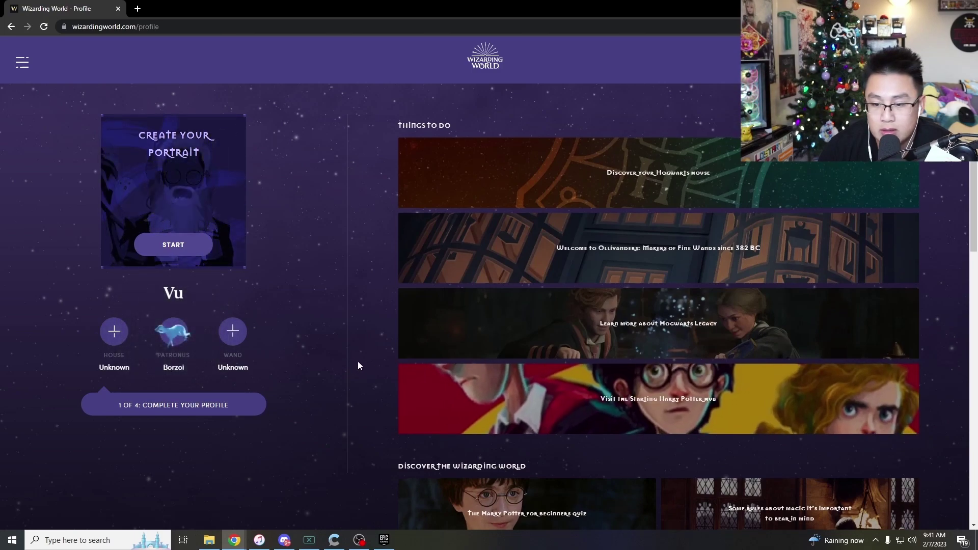
{"action": "scroll", "coordinate": [360, 363], "scroll_direction": "down", "scroll_amount": 5}
{"action": "scroll", "coordinate": [361, 360], "scroll_direction": "up", "scroll_amount": 3}
{"action": "scroll", "coordinate": [360, 359], "scroll_direction": "up", "scroll_amount": 3}
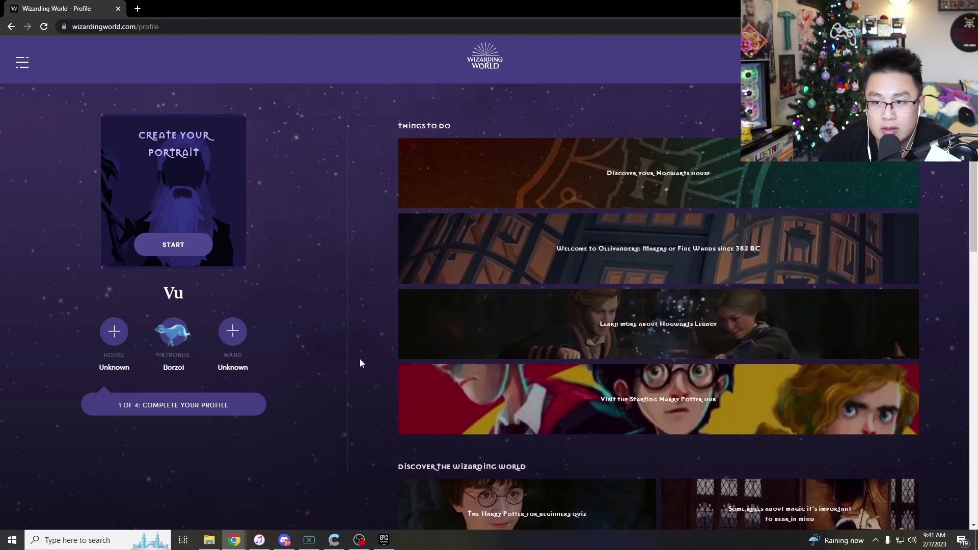
Restart house sorting via 'Discover your Hogwarts house' on the profile page
{"action": "left_click", "coordinate": [412, 252]}
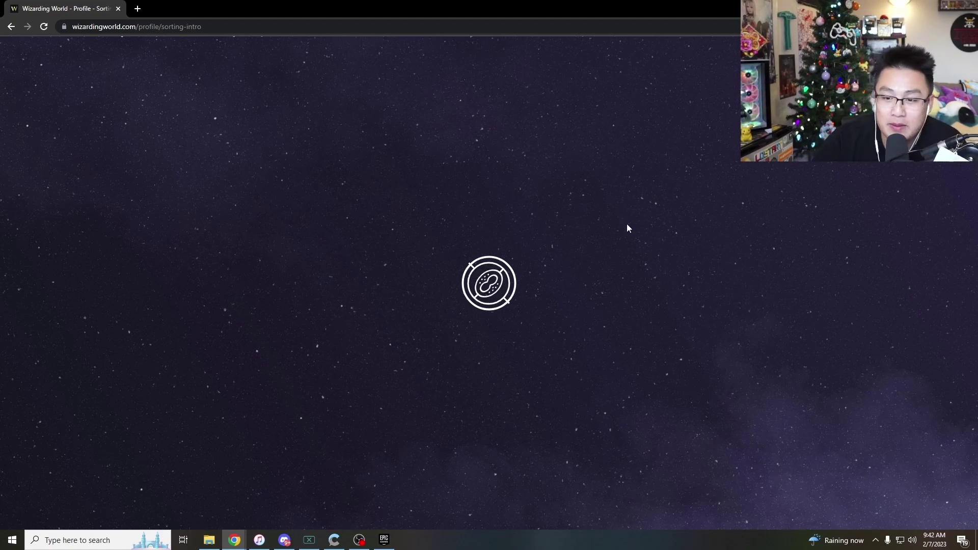
Reload the stuck Sorting Ceremony intro page in the browser
{"action": "left_click", "coordinate": [44, 27]}
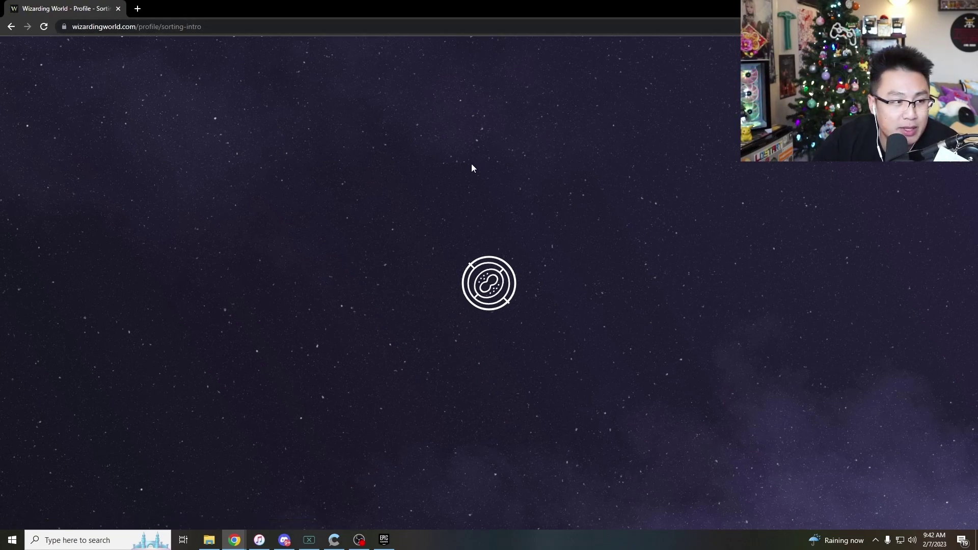
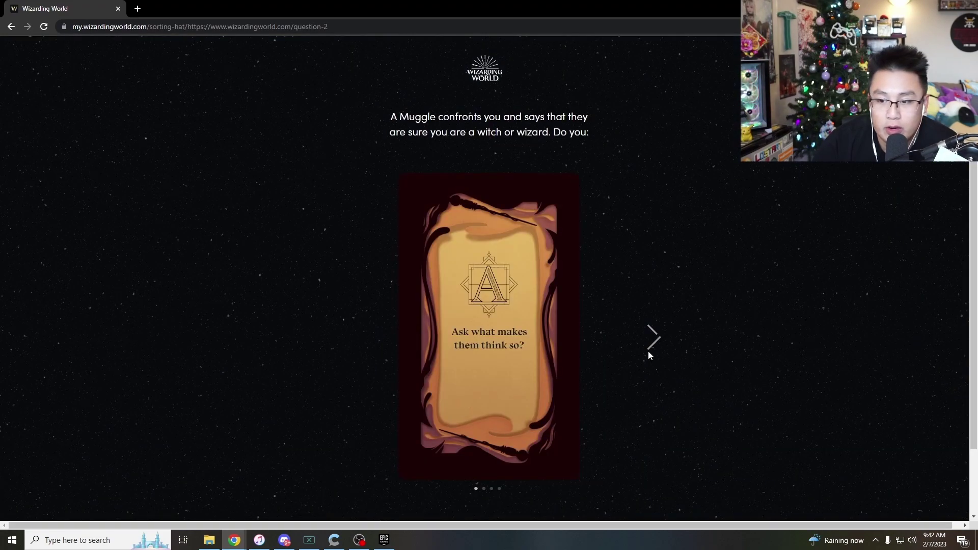
Answer 'walk away bluffing' to the Muggle question and 'The Great' for the history question
{"action": "left_click", "coordinate": [651, 337]}
{"action": "left_click", "coordinate": [651, 337]}
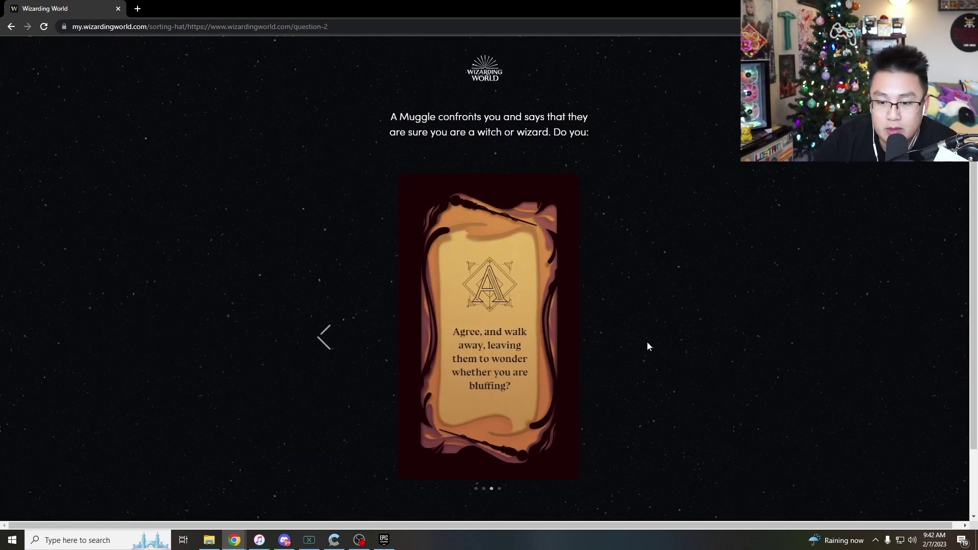
{"action": "scroll", "coordinate": [636, 363], "scroll_direction": "down", "scroll_amount": 1}
{"action": "left_click", "coordinate": [504, 503]}
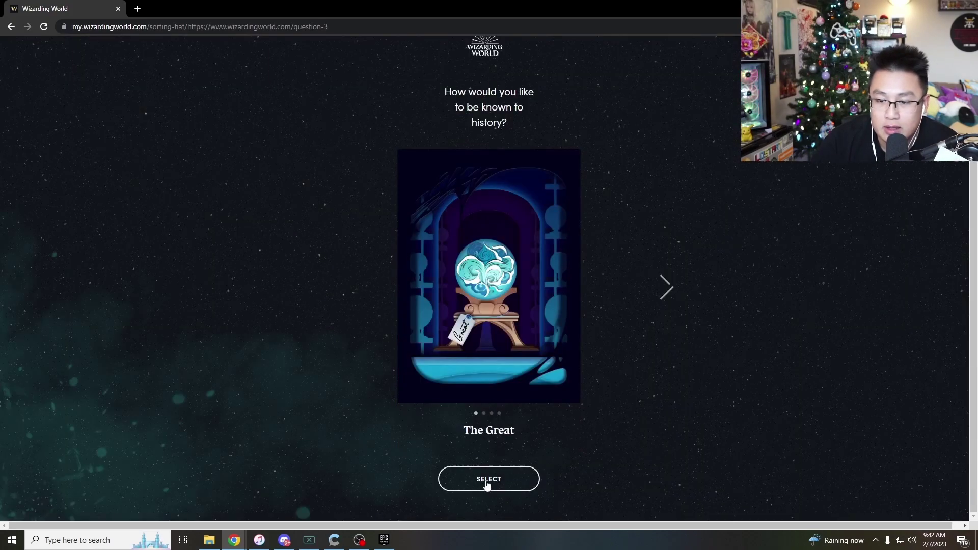
{"action": "left_click", "coordinate": [508, 468]}
Choose the Snowy owl as pet and Hunger as hardest to deal with
{"action": "left_click", "coordinate": [777, 485]}
{"action": "left_click", "coordinate": [663, 287]}
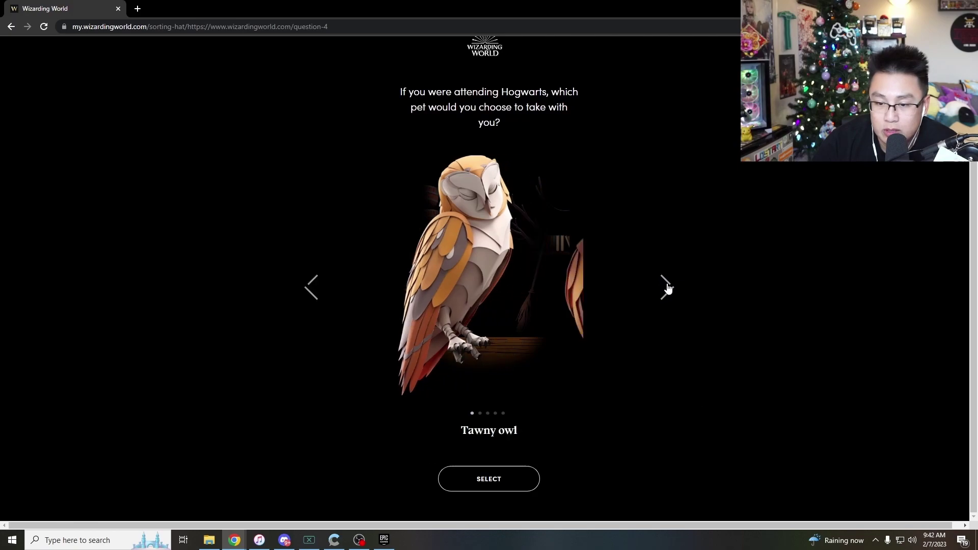
{"action": "left_click", "coordinate": [666, 288]}
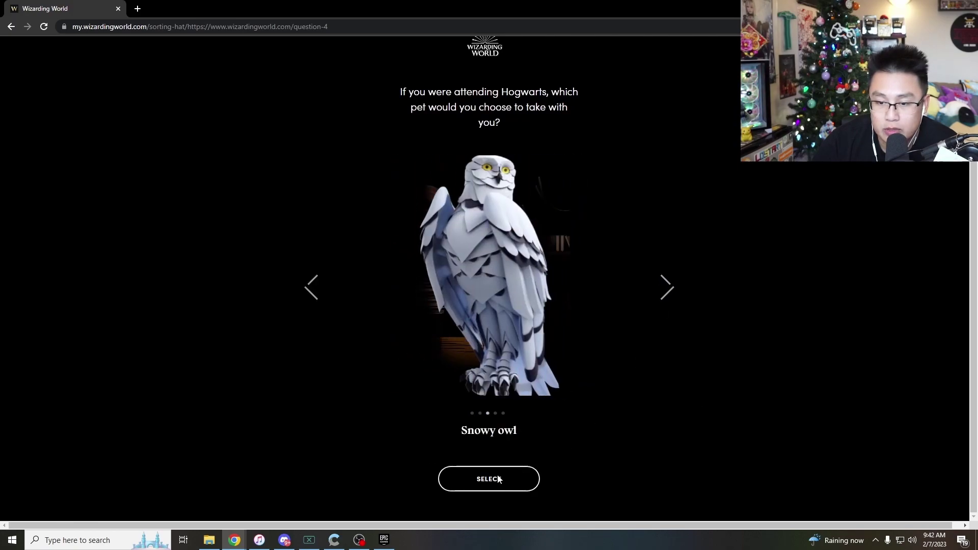
{"action": "left_click", "coordinate": [496, 479]}
{"action": "left_click", "coordinate": [656, 309]}
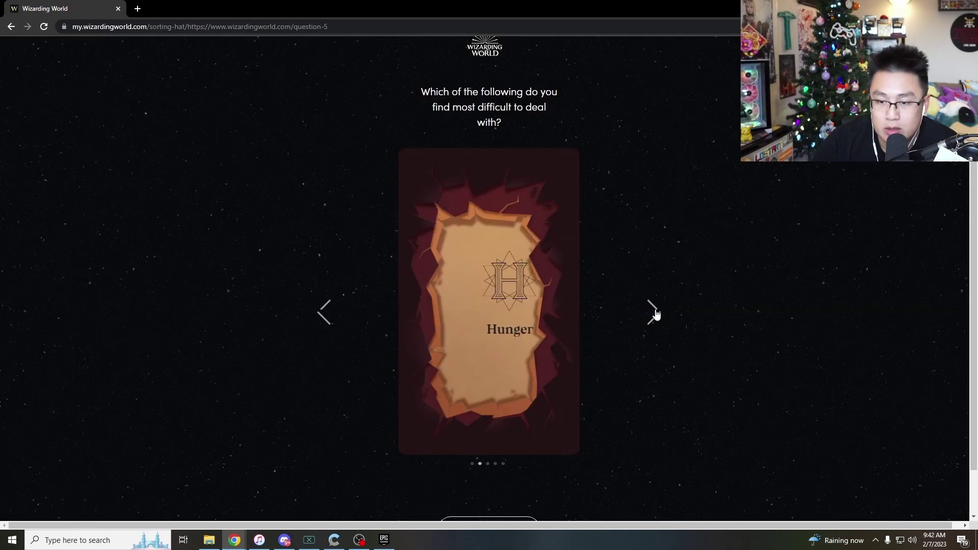
{"action": "left_click", "coordinate": [489, 478]}
Choose the mysterious black liquid to drink and changing appearance at will as the power
{"action": "left_click", "coordinate": [666, 288]}
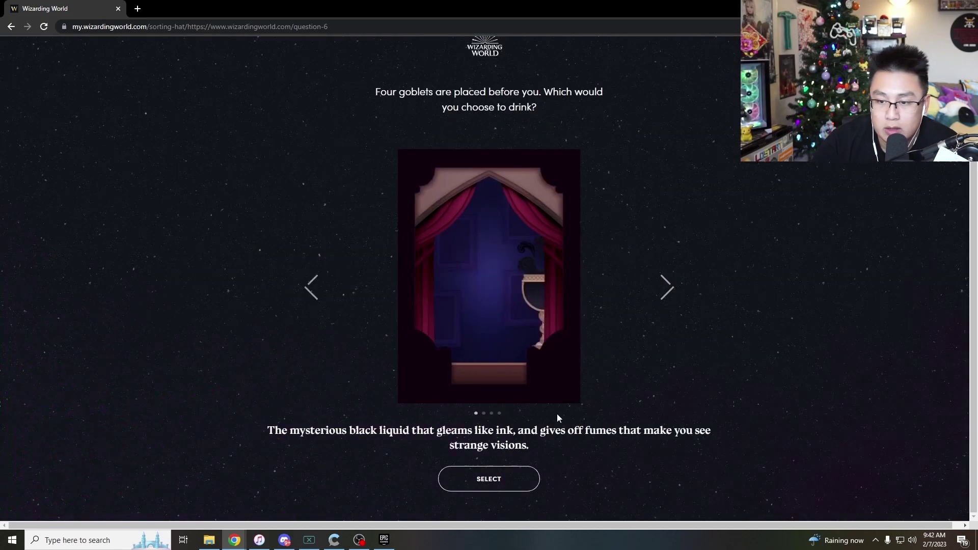
{"action": "left_click", "coordinate": [511, 484]}
{"action": "left_click", "coordinate": [665, 290]}
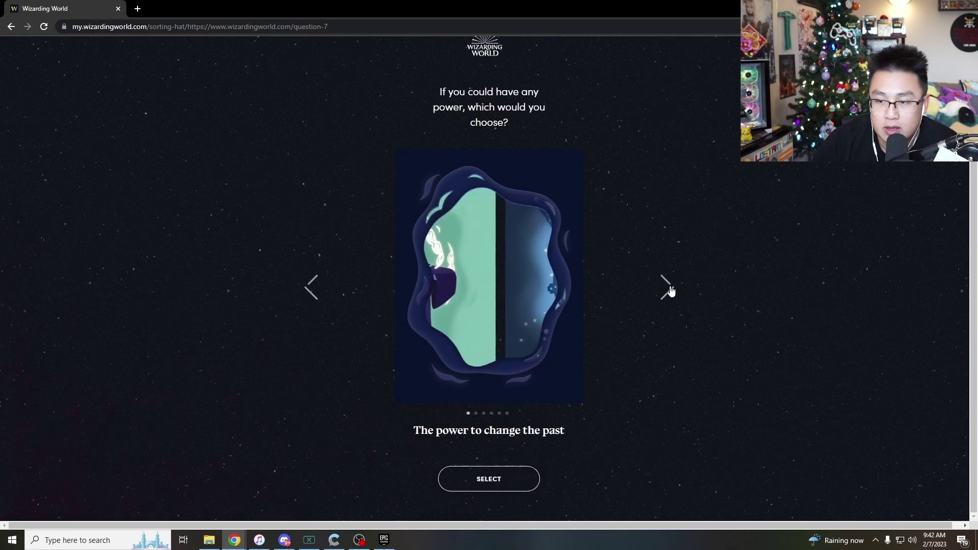
{"action": "left_click", "coordinate": [666, 288]}
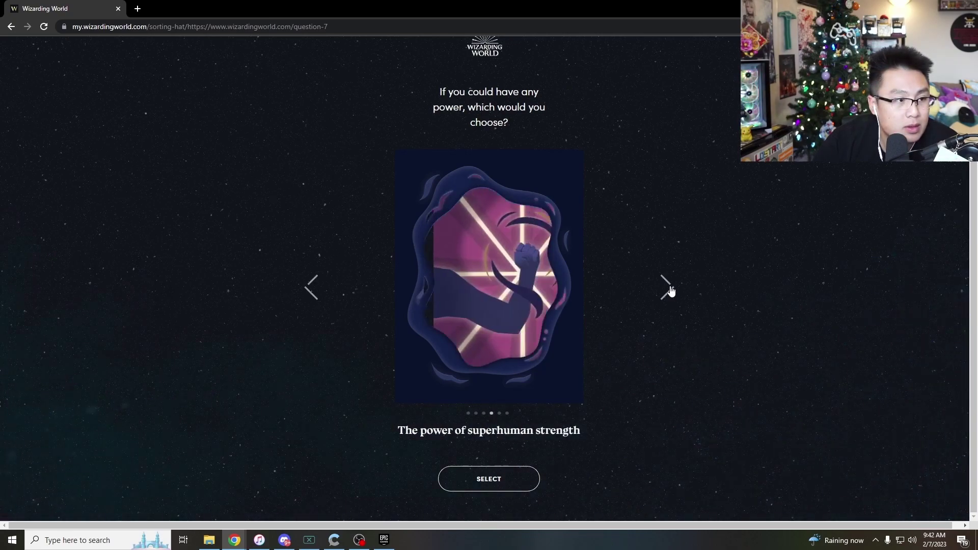
{"action": "left_click", "coordinate": [666, 288]}
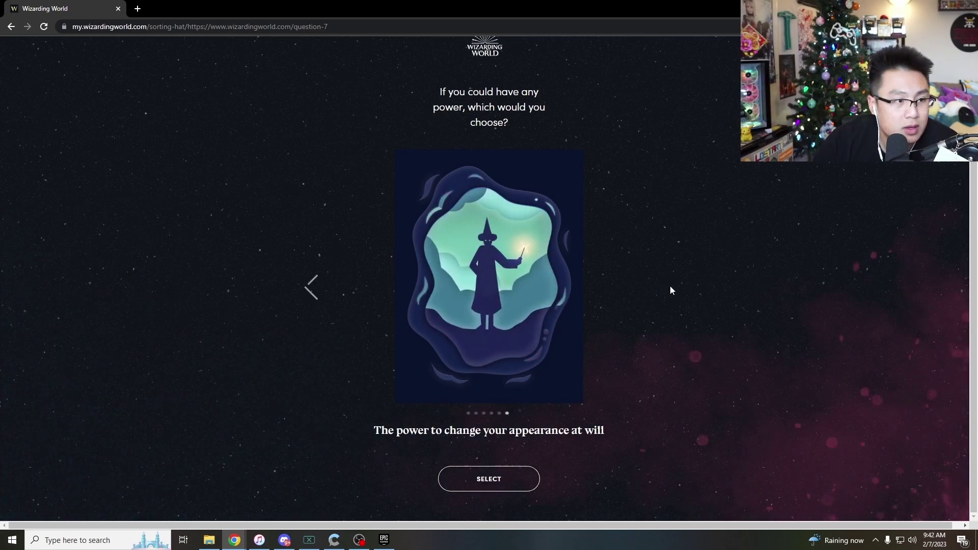
{"action": "left_click", "coordinate": [488, 479]}
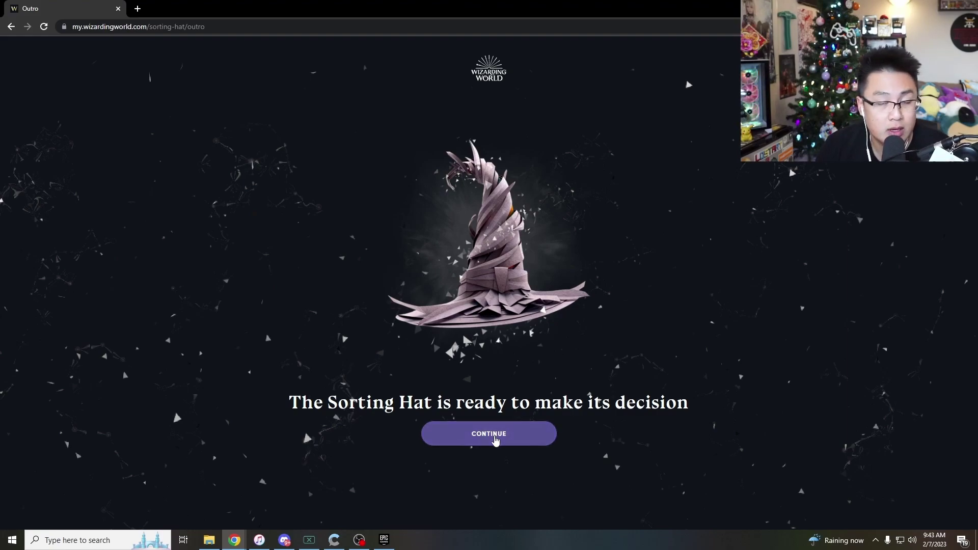
Continue past the Sorting Hat outro page to reveal its Slytherin decision
{"action": "left_click", "coordinate": [496, 437]}
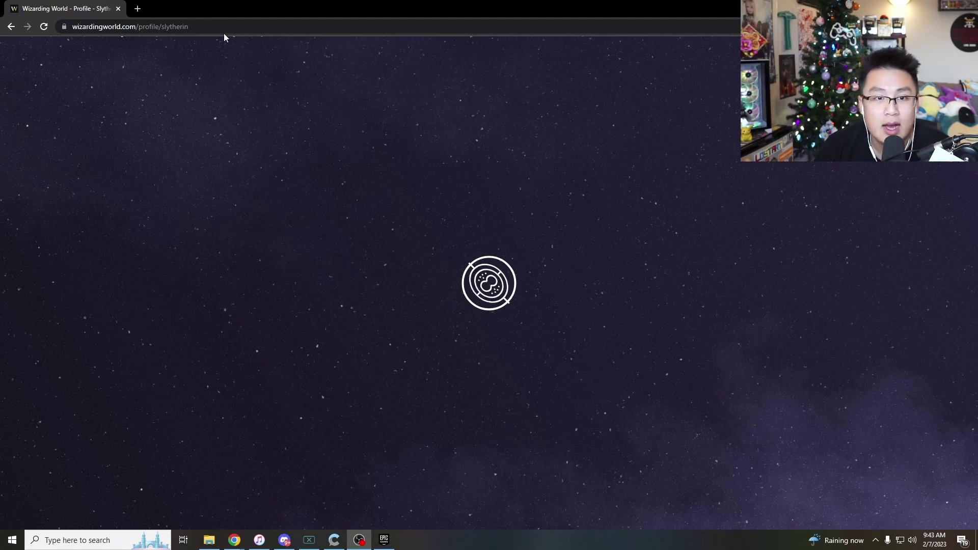
Edit the address, then reload the stalled Slytherin profile page twice until it loads
{"action": "left_click", "coordinate": [196, 28]}
{"action": "double_click", "coordinate": [197, 27]}
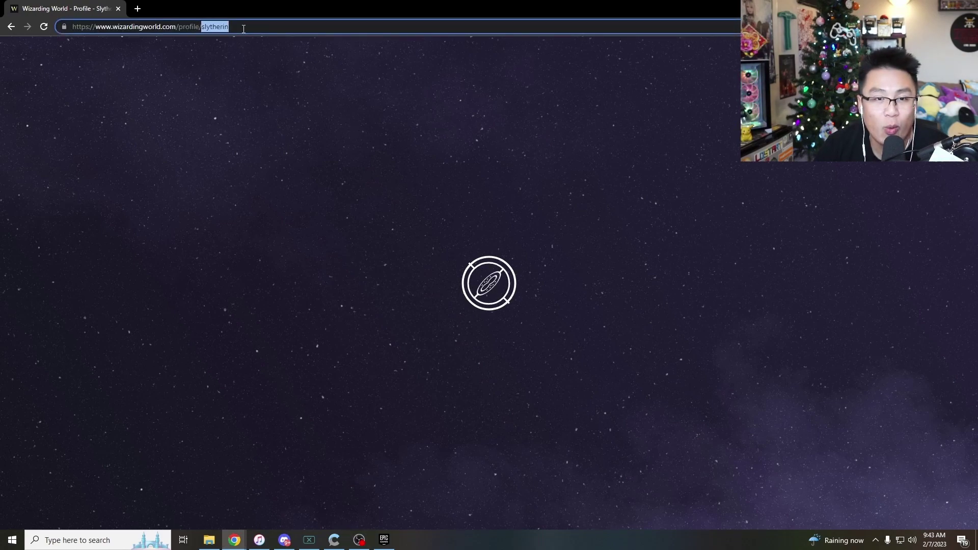
{"action": "left_click", "coordinate": [270, 25]}
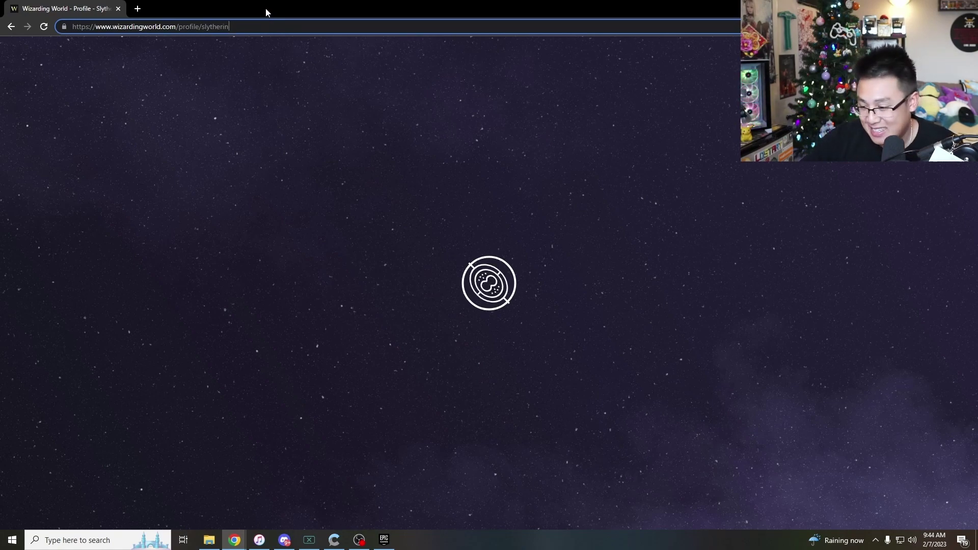
{"action": "left_click", "coordinate": [43, 26]}
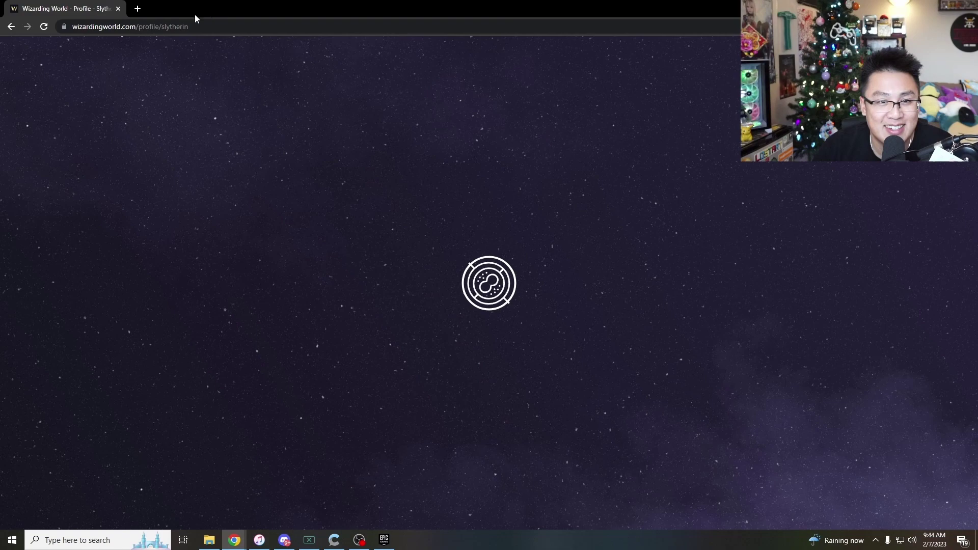
{"action": "left_click", "coordinate": [44, 27]}
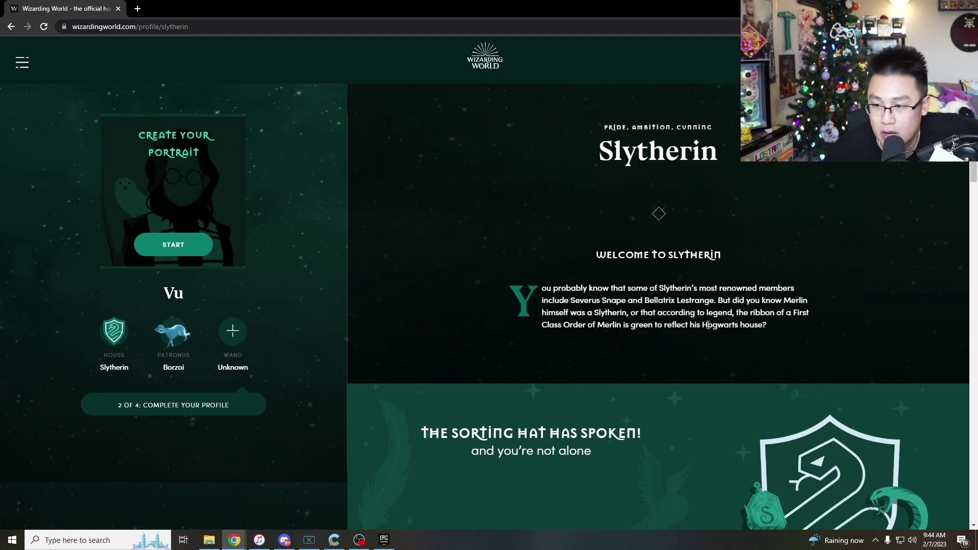
{"action": "scroll", "coordinate": [707, 327], "scroll_direction": "down", "scroll_amount": 2}
{"action": "scroll", "coordinate": [627, 337], "scroll_direction": "down", "scroll_amount": 2}
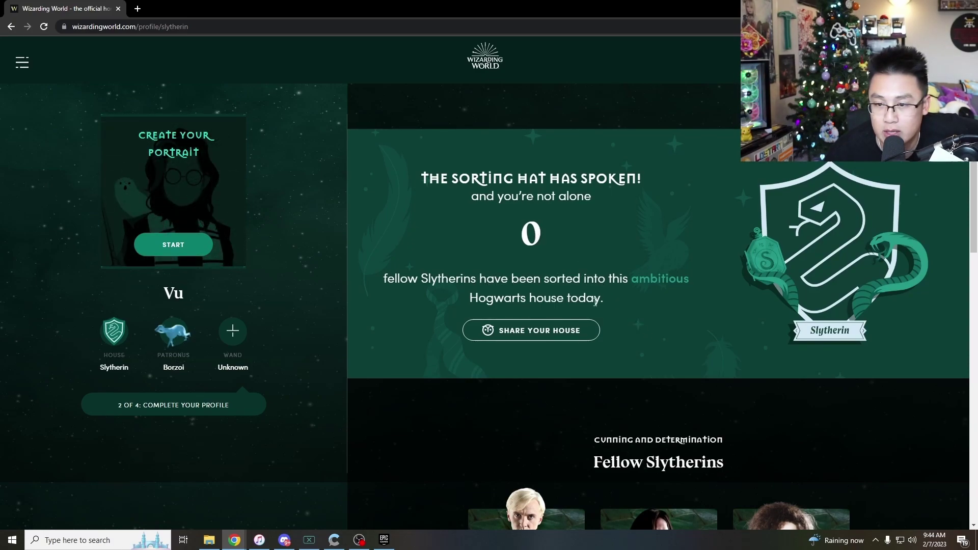
{"action": "scroll", "coordinate": [604, 329], "scroll_direction": "down", "scroll_amount": 5}
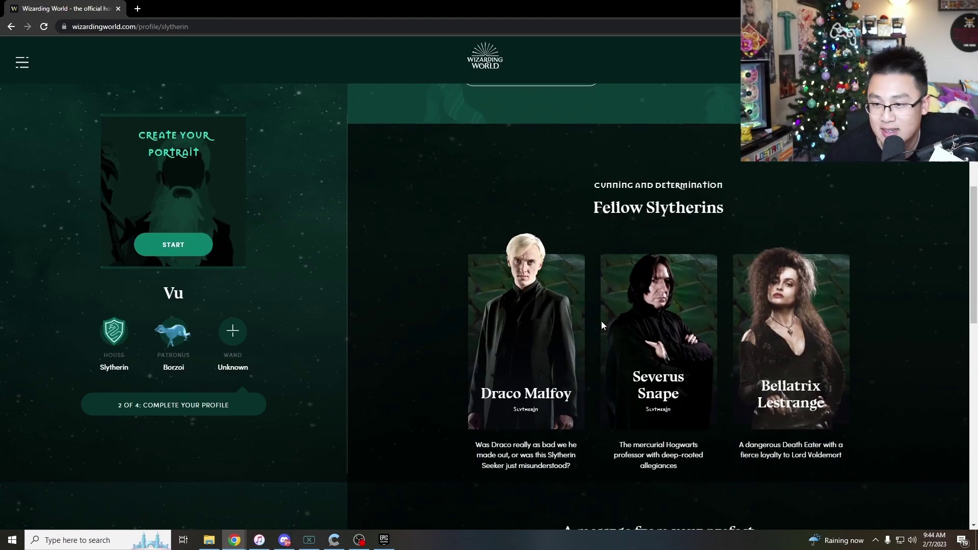
{"action": "scroll", "coordinate": [599, 321], "scroll_direction": "down", "scroll_amount": 5}
{"action": "scroll", "coordinate": [598, 321], "scroll_direction": "down", "scroll_amount": 1}
{"action": "scroll", "coordinate": [596, 320], "scroll_direction": "down", "scroll_amount": 1}
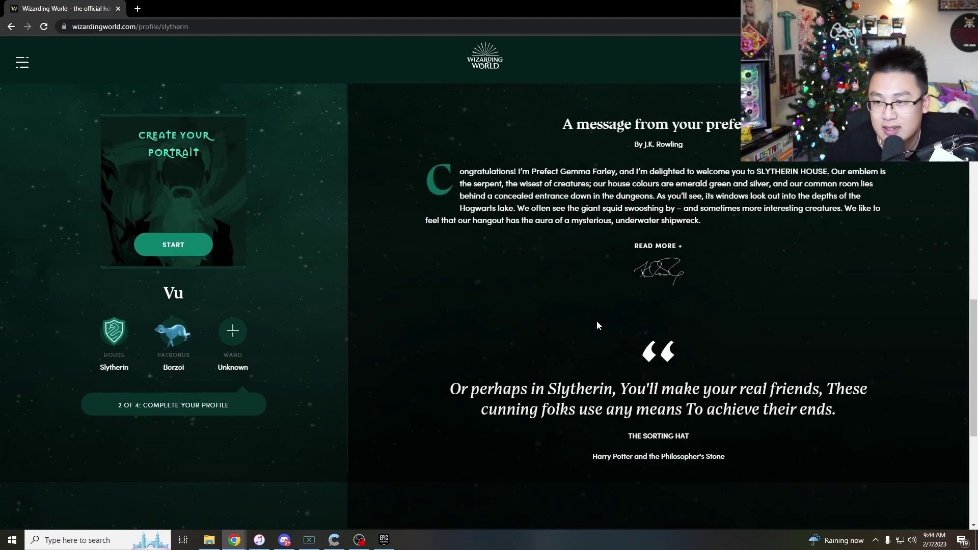
{"action": "scroll", "coordinate": [598, 316], "scroll_direction": "up", "scroll_amount": 5}
{"action": "scroll", "coordinate": [595, 315], "scroll_direction": "up", "scroll_amount": 4}
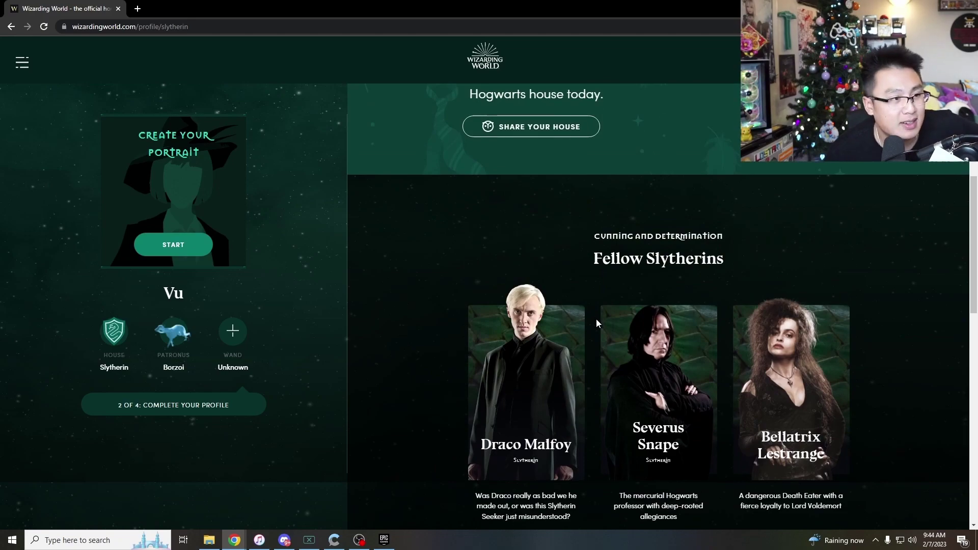
{"action": "scroll", "coordinate": [596, 319], "scroll_direction": "down", "scroll_amount": 1}
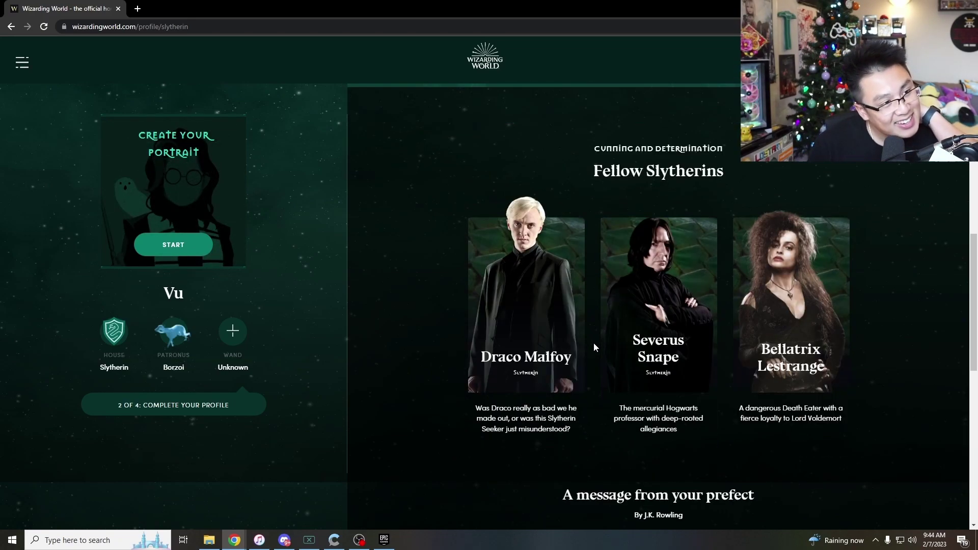
{"action": "scroll", "coordinate": [594, 344], "scroll_direction": "down", "scroll_amount": 3}
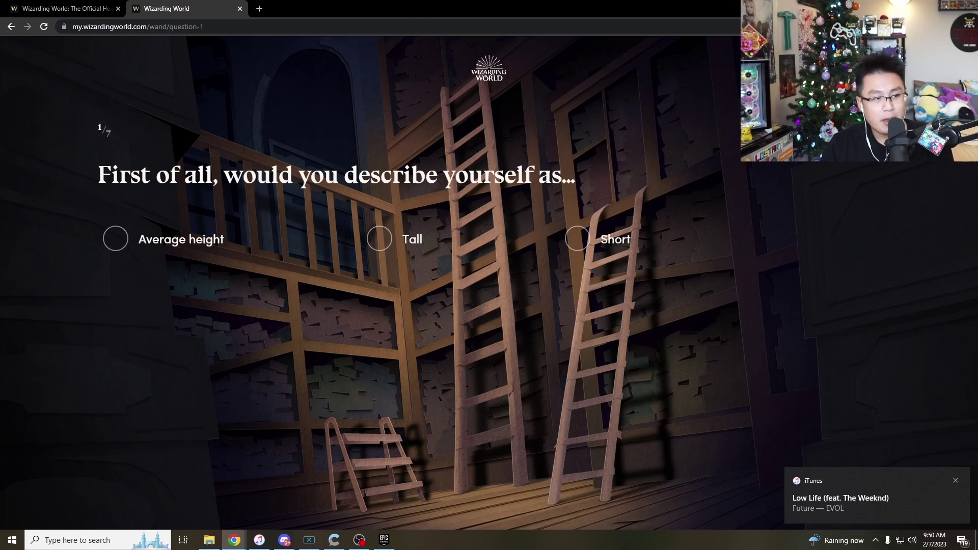
Answer 'Average height' for the wand quiz's first question
{"action": "mouse_move", "coordinate": [477, 534]}
{"action": "left_mouse_down"}
{"action": "mouse_move", "coordinate": [425, 210]}
{"action": "mouse_move", "coordinate": [428, 547]}
{"action": "left_mouse_up"}
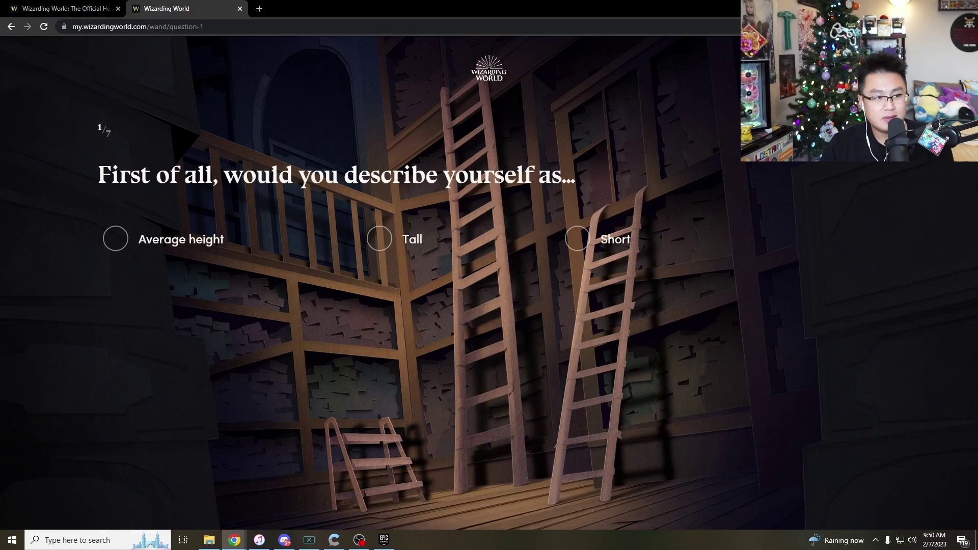
{"action": "left_click", "coordinate": [137, 243]}
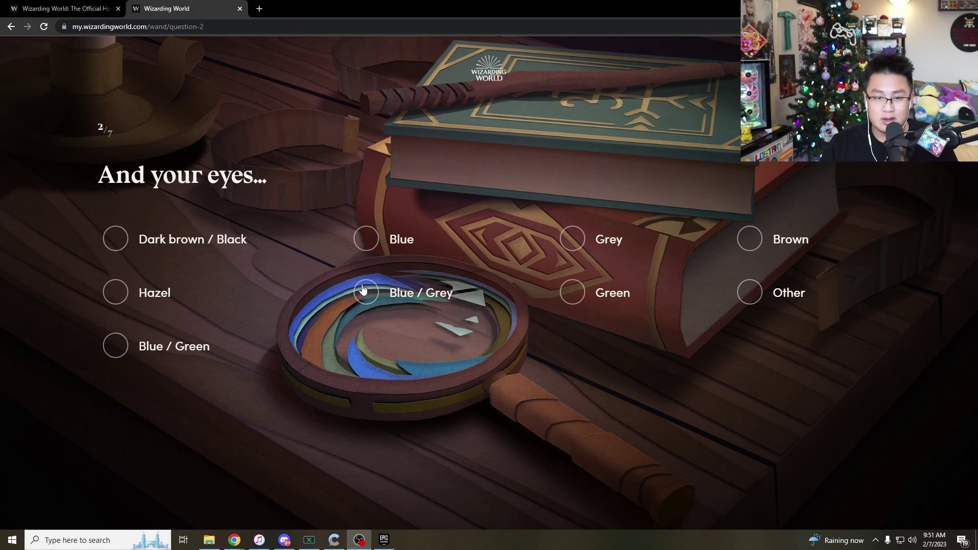
Choose Brown as the eye colour on question two
{"action": "left_click", "coordinate": [749, 239]}
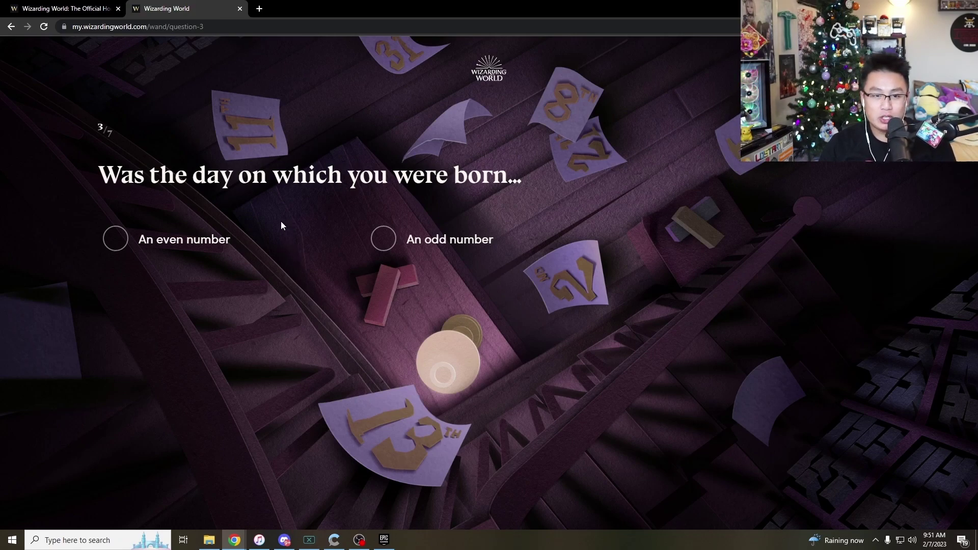
Answer odd birth day, Resilience, and left towards the sea, then switch to Discord
{"action": "left_click", "coordinate": [384, 238]}
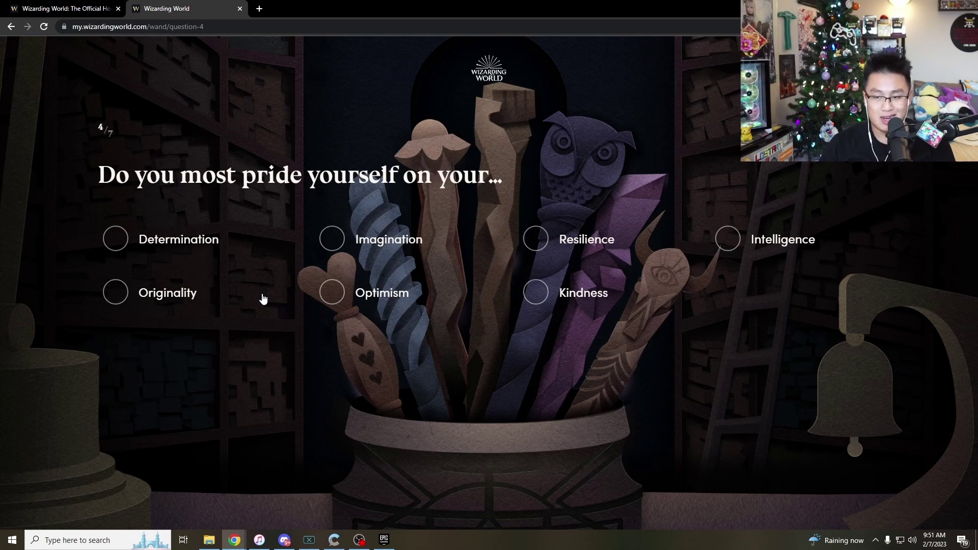
{"action": "left_click", "coordinate": [535, 239]}
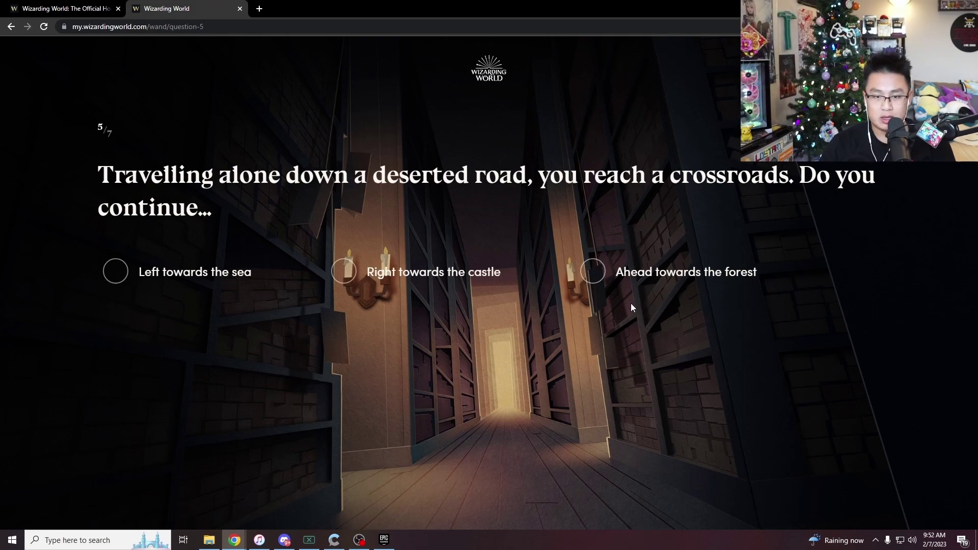
{"action": "left_click", "coordinate": [115, 272]}
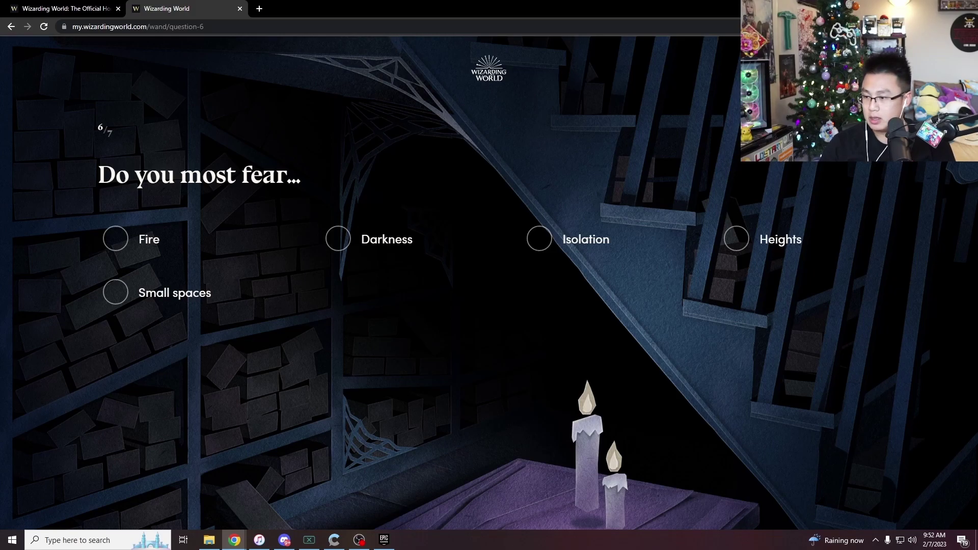
{"action": "key", "text": "alt+Tab"}
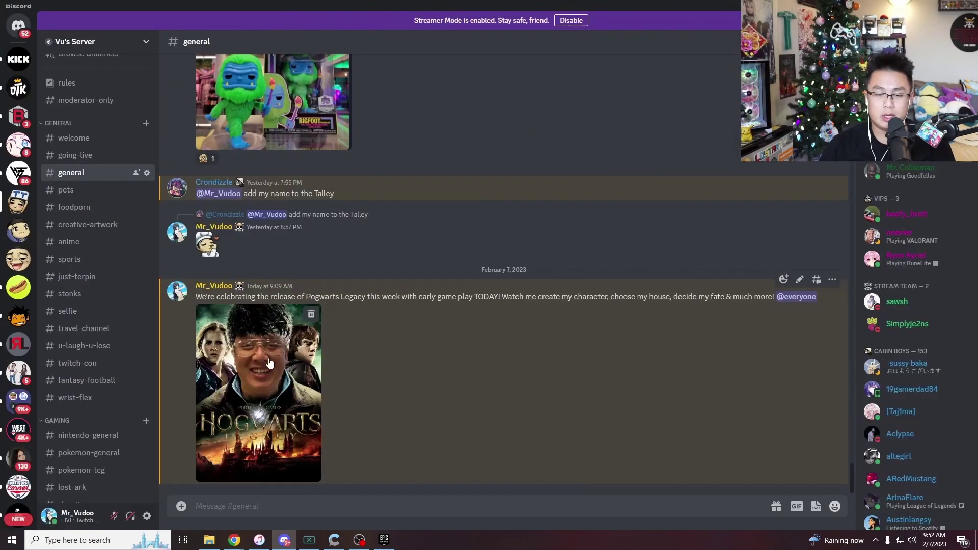
Enlarge and close the Hogwarts Legacy poster in Discord, then return to the wand quiz
{"action": "left_click", "coordinate": [271, 364]}
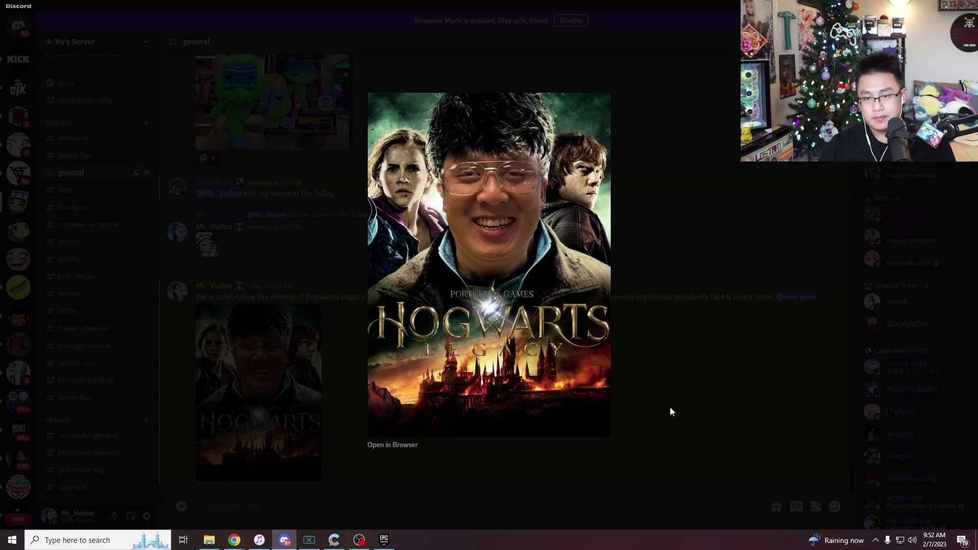
{"action": "left_click", "coordinate": [682, 377]}
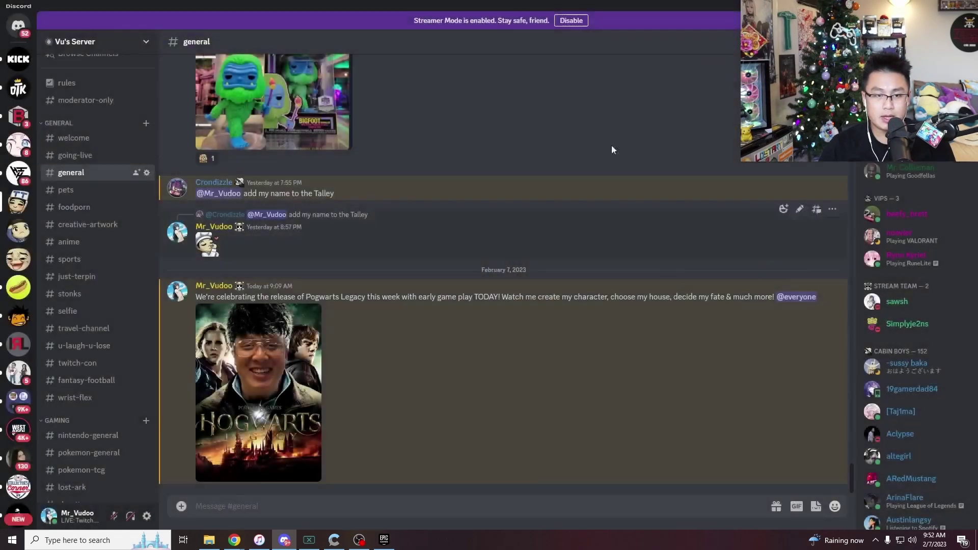
{"action": "key", "text": "alt+Tab"}
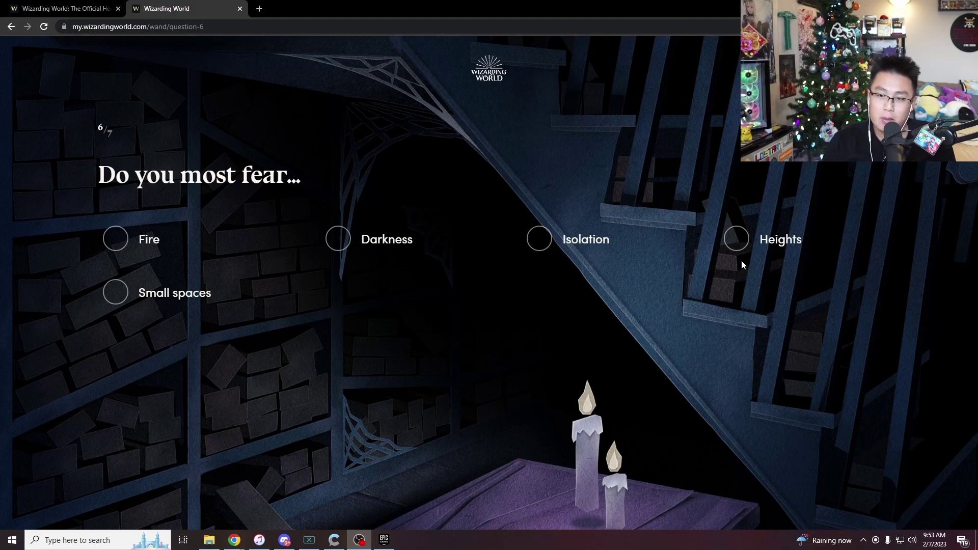
Choose 'Small spaces' as the greatest fear on question six
{"action": "left_click", "coordinate": [117, 293]}
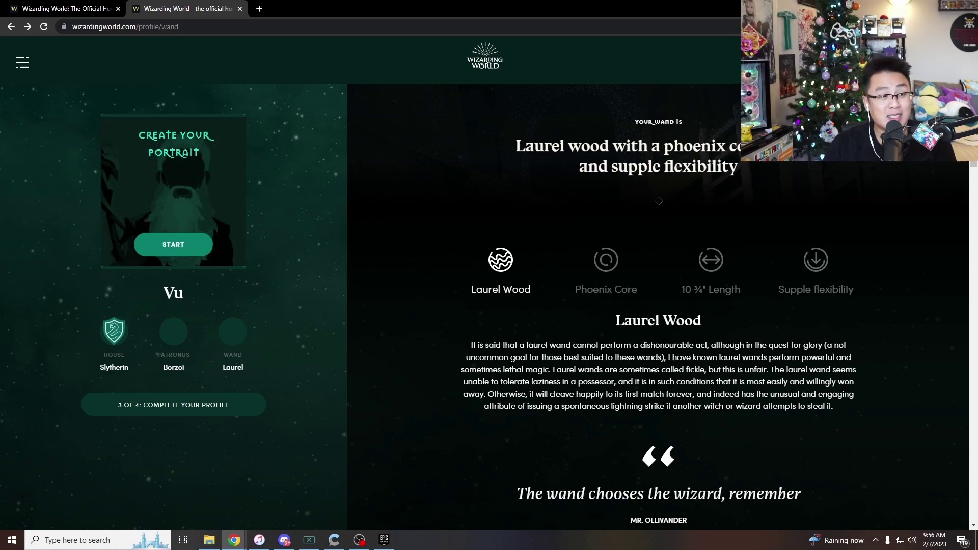
Refresh the profile page showing the laurel wood, phoenix core wand with F5
{"action": "key", "text": "F5"}
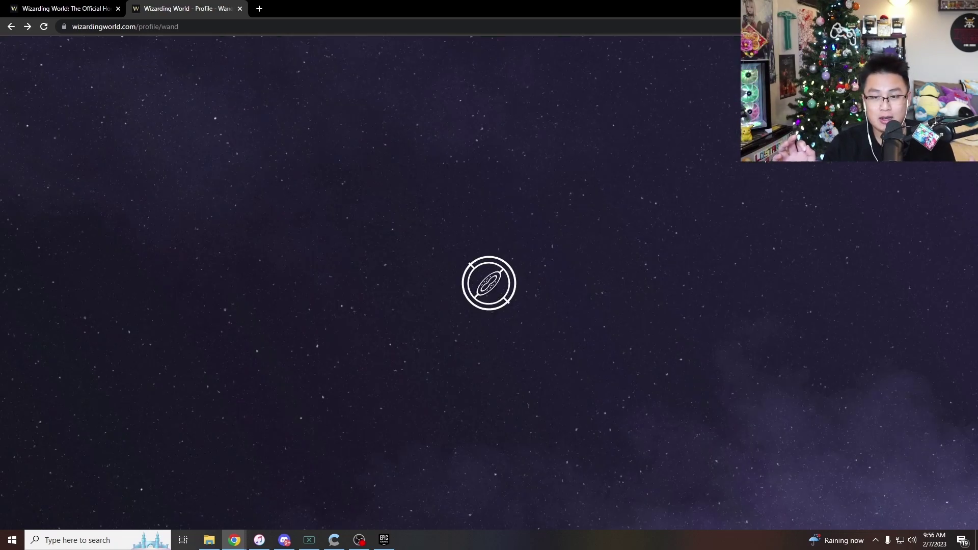